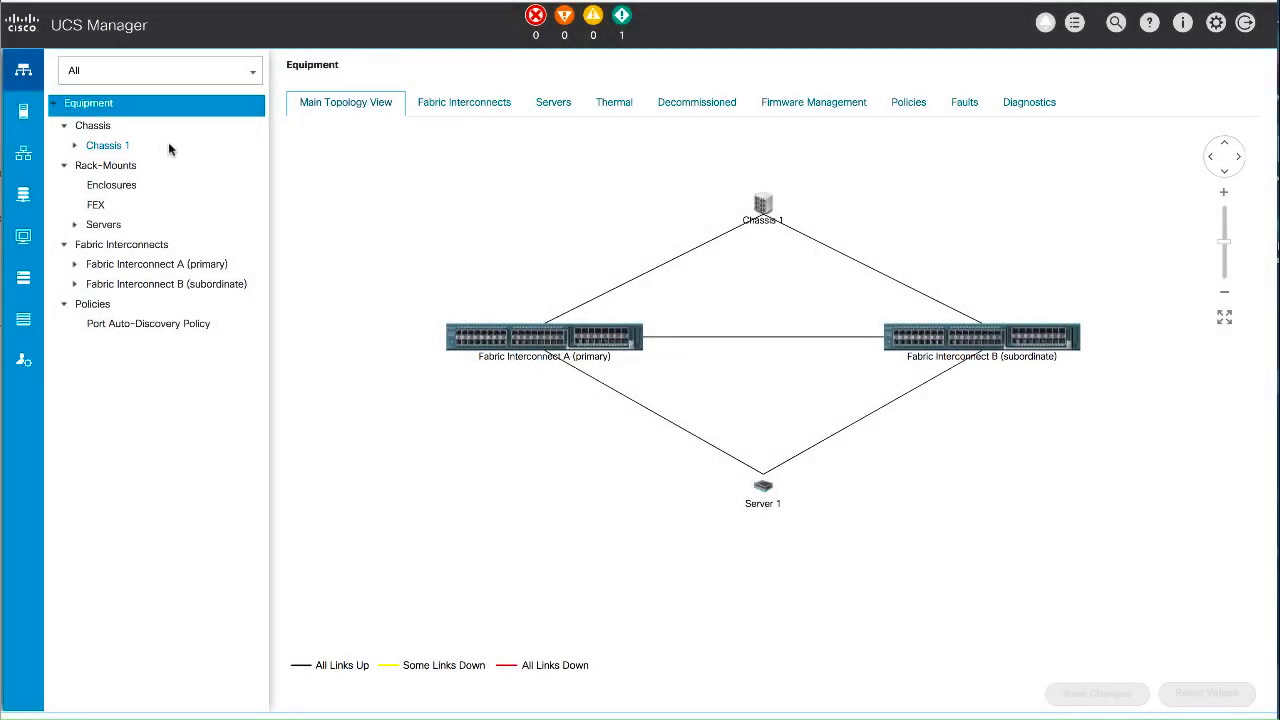
- Start the Create Service Profile (expert) wizard from Servers > Service Profiles
left_click(23, 111)
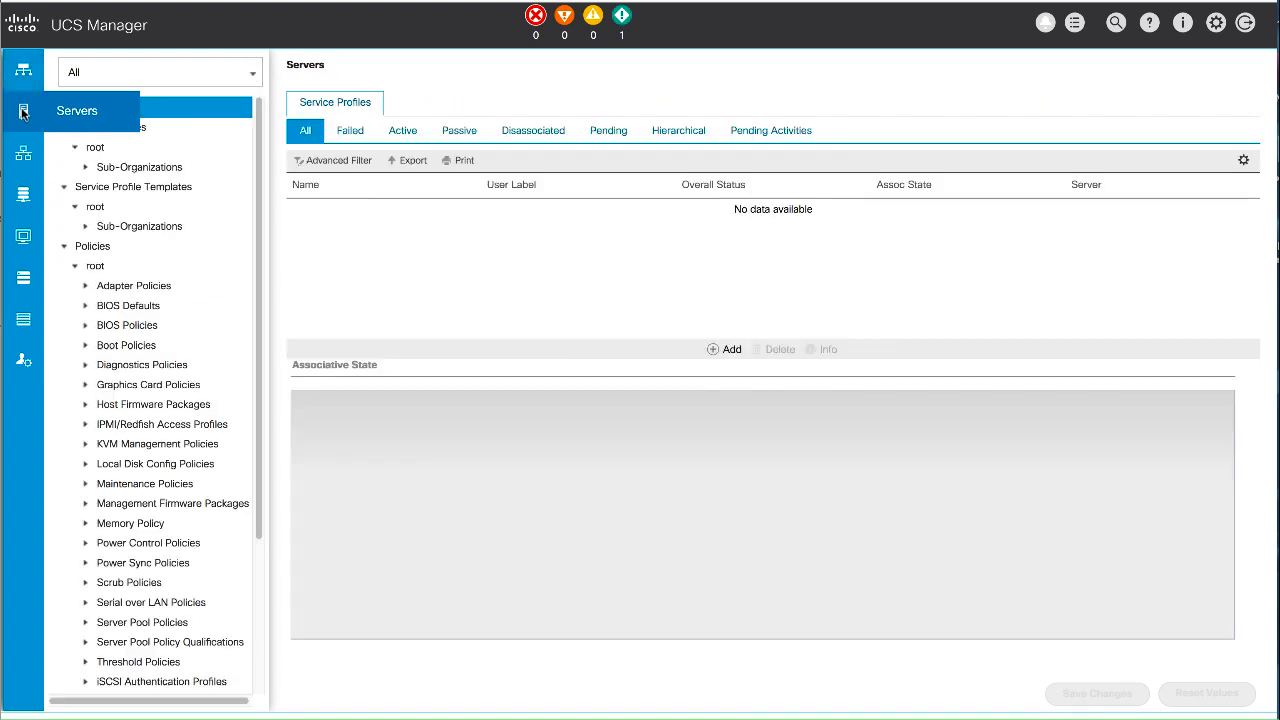
left_click(114, 128)
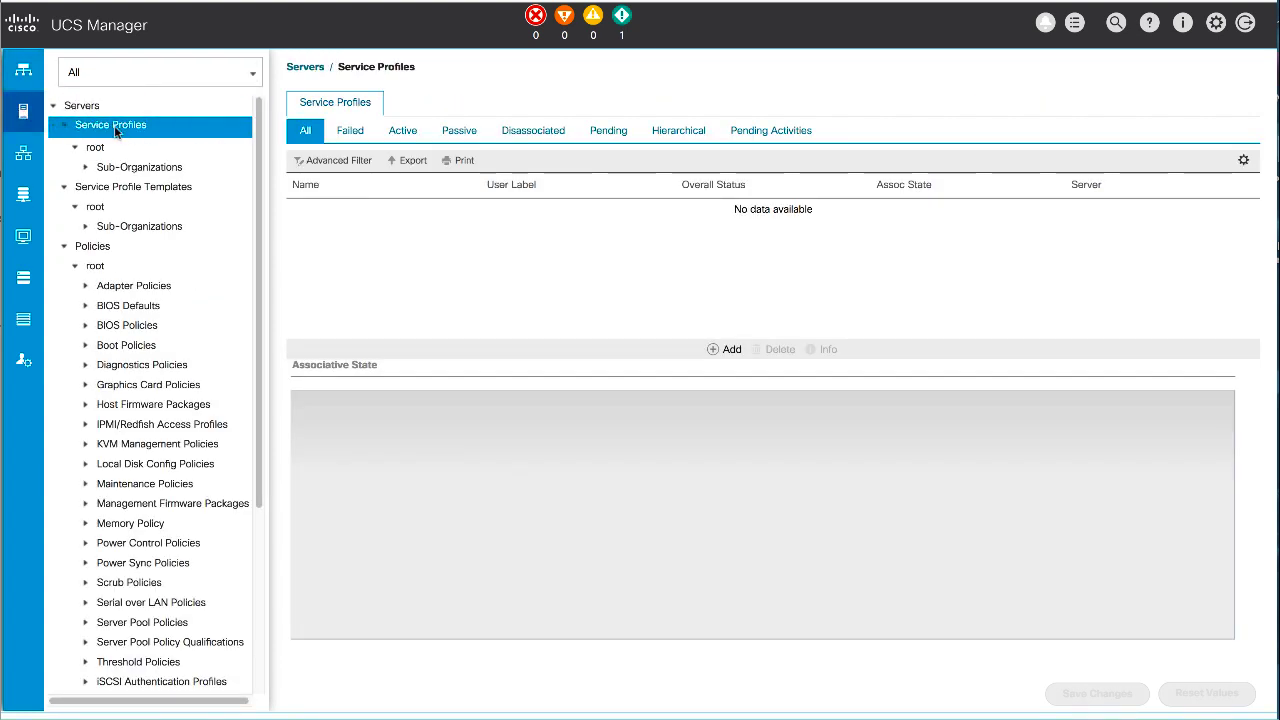
right_click(116, 129)
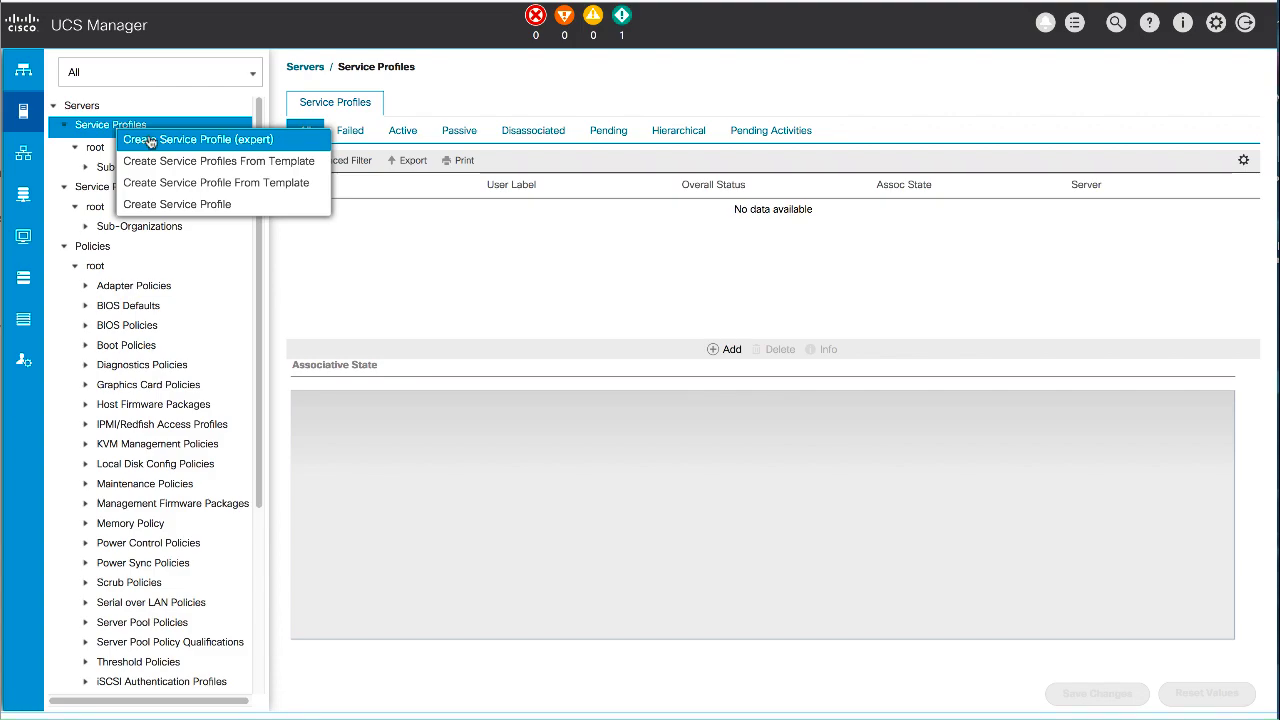
left_click(149, 141)
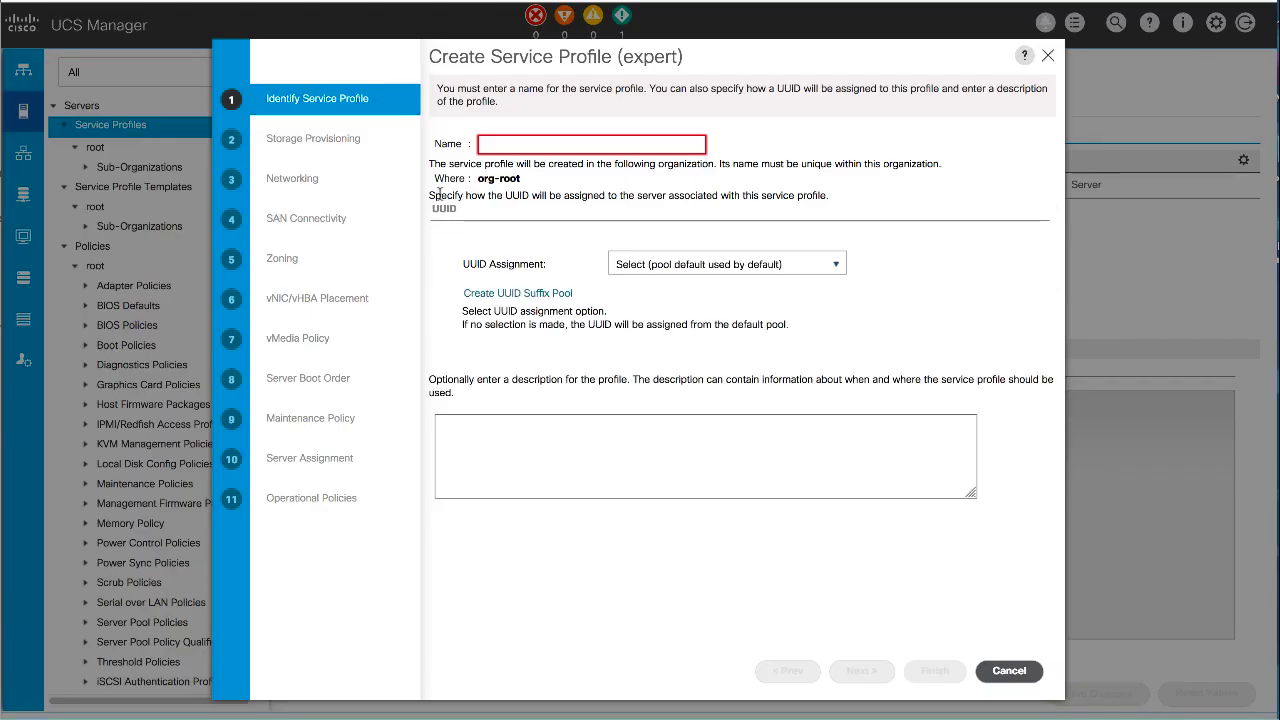
- Name the profile web-server01, use the default(100/100) UUID pool, and continue to Storage Provisioning
left_click(598, 140)
type("web-server01")
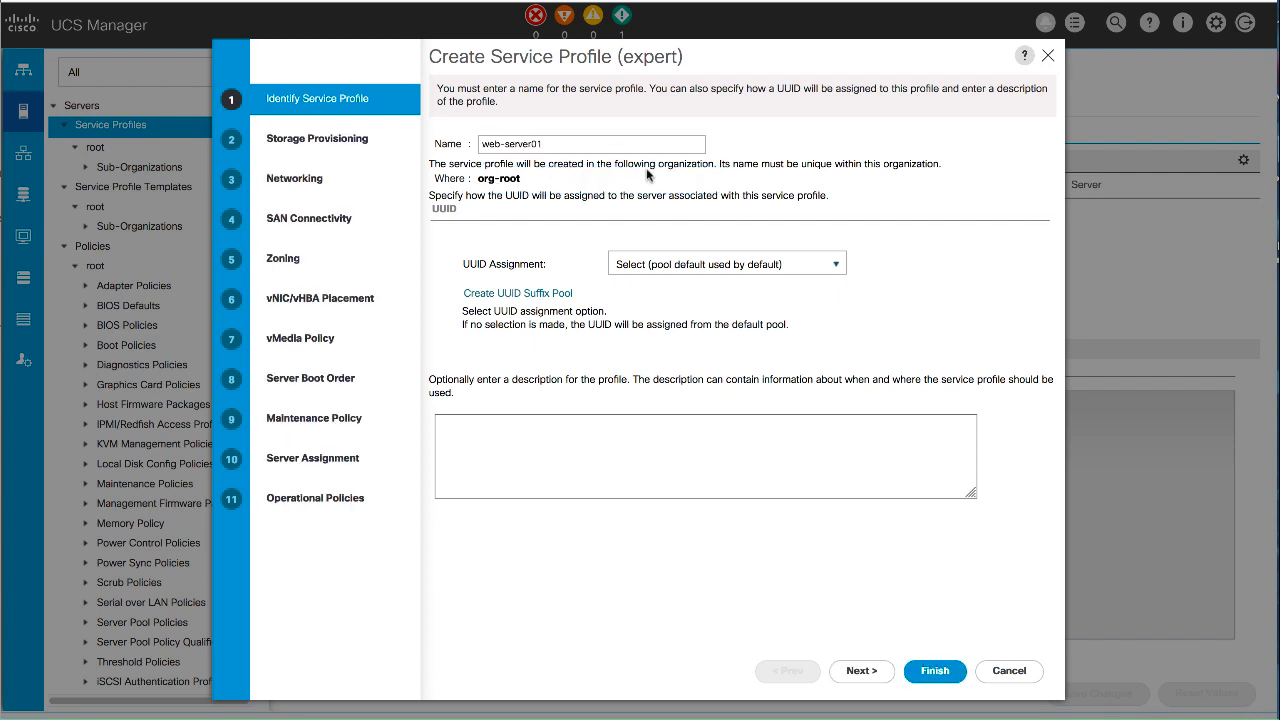
left_click(678, 264)
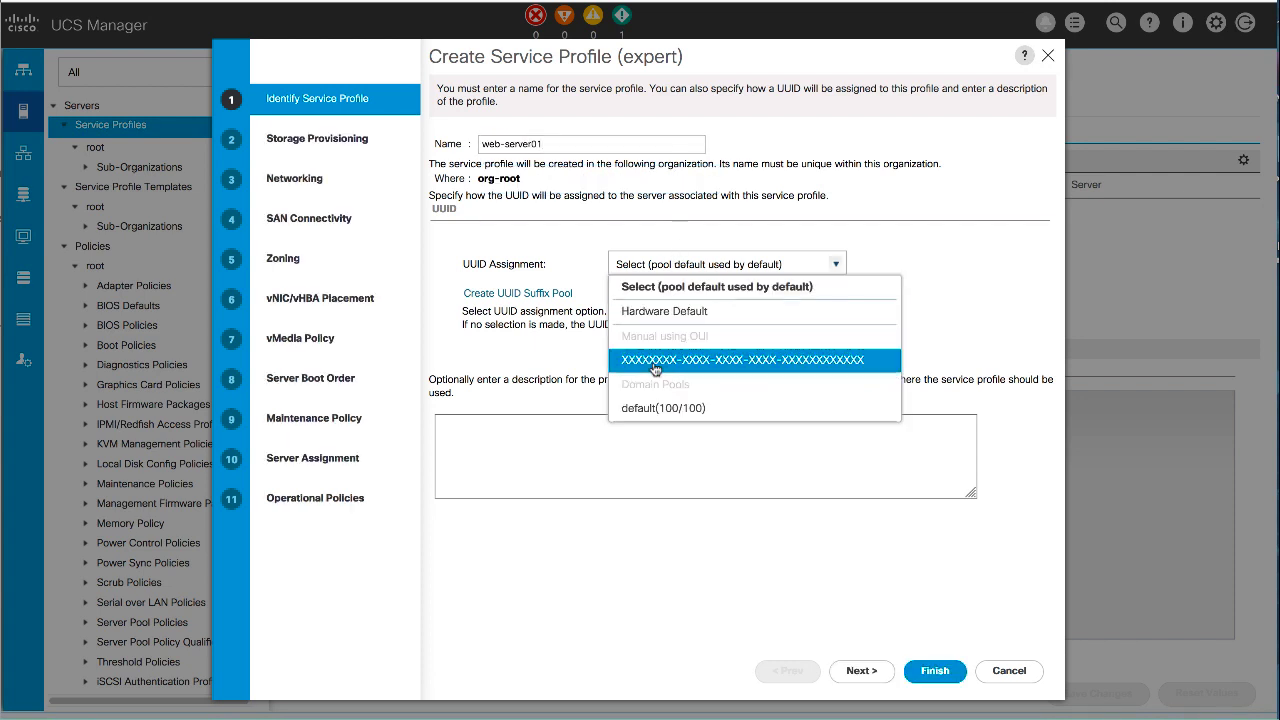
left_click(654, 408)
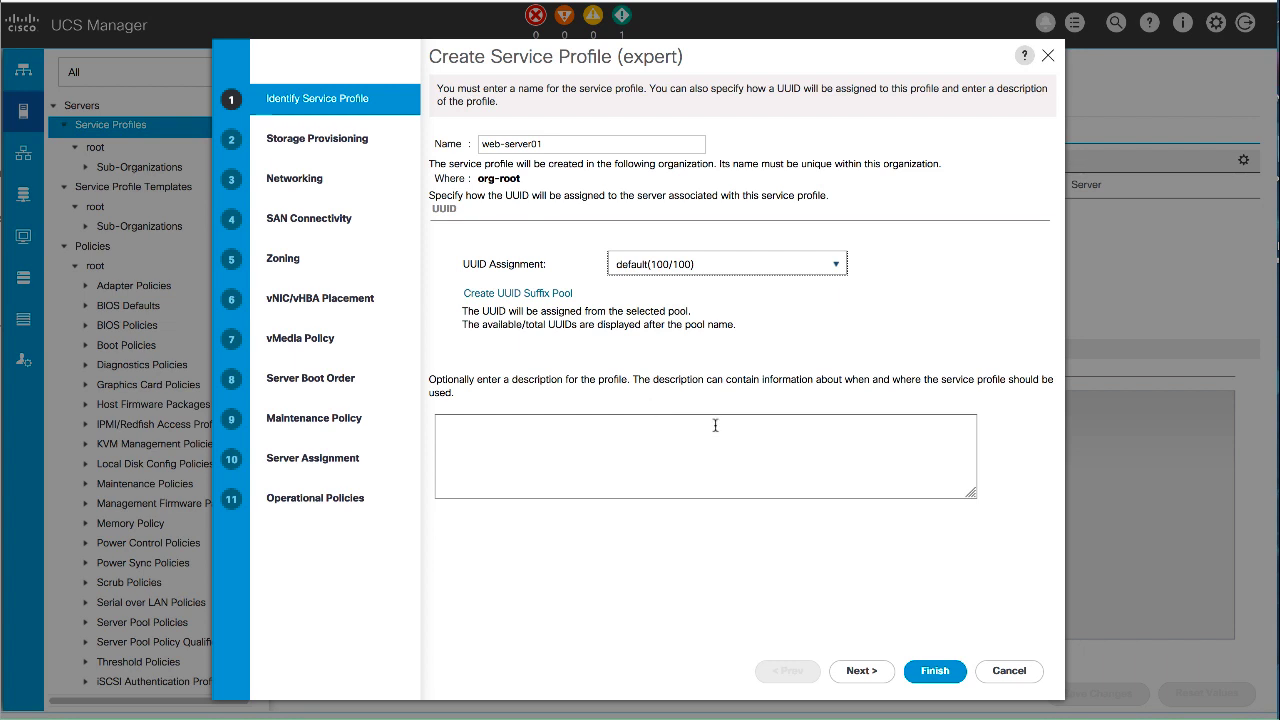
left_click(856, 675)
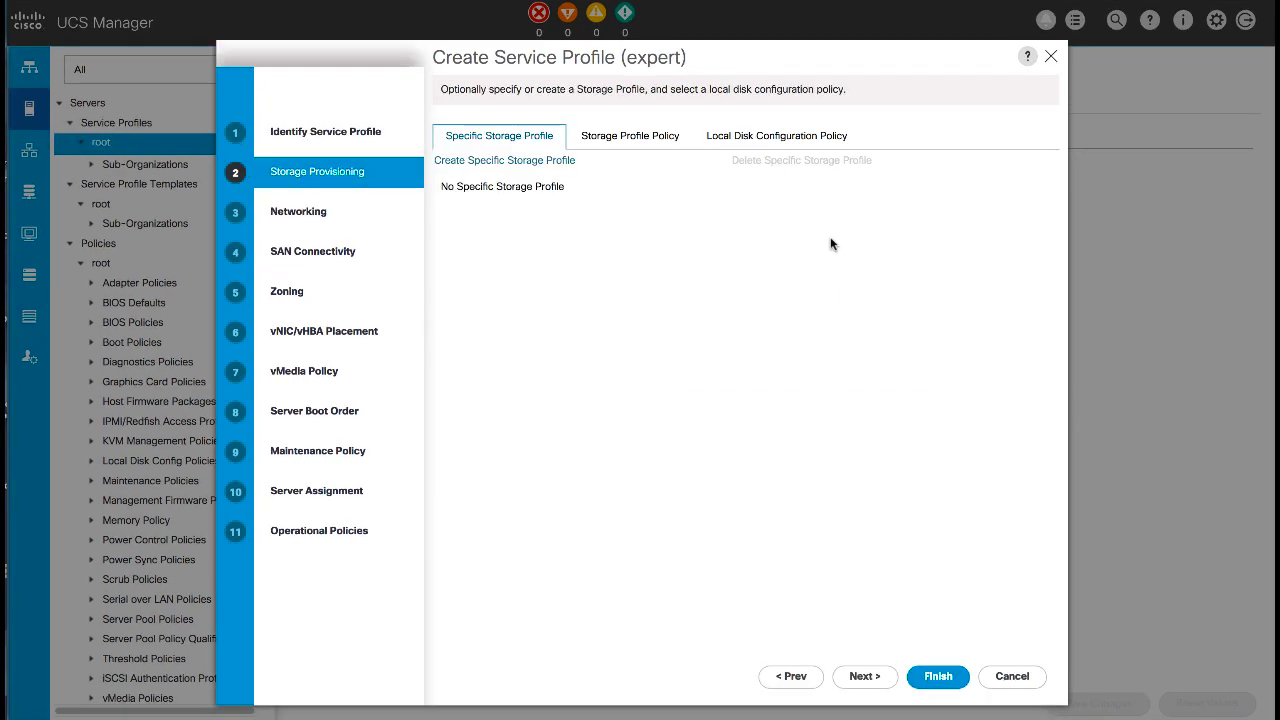
- Review the specific storage profile options, then select the existing storage-prof-db storage profile
left_click(506, 163)
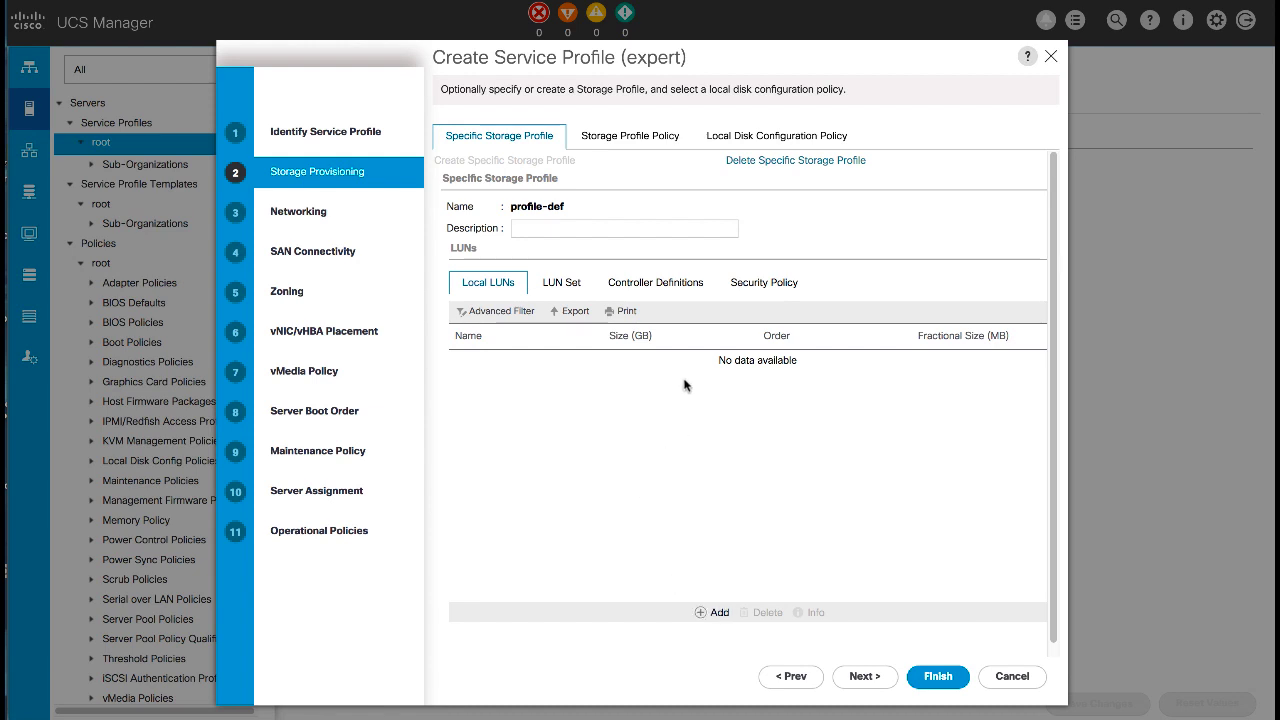
left_click(688, 289)
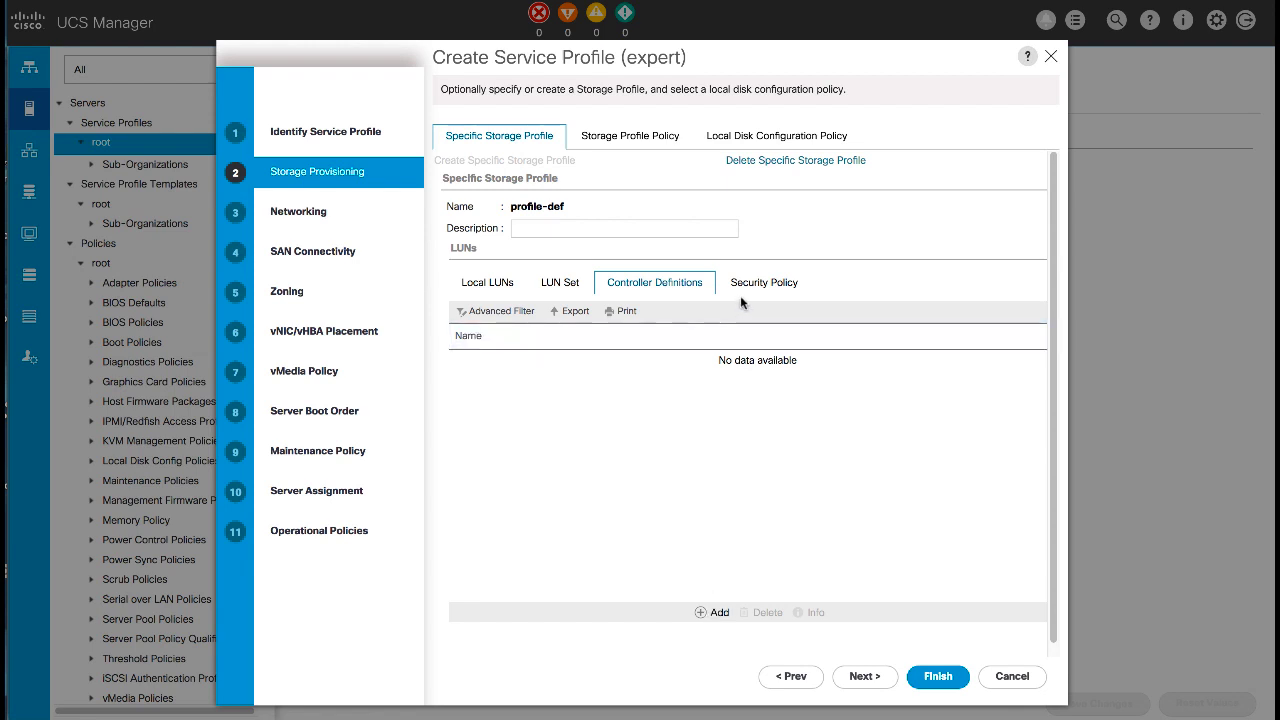
left_click(765, 292)
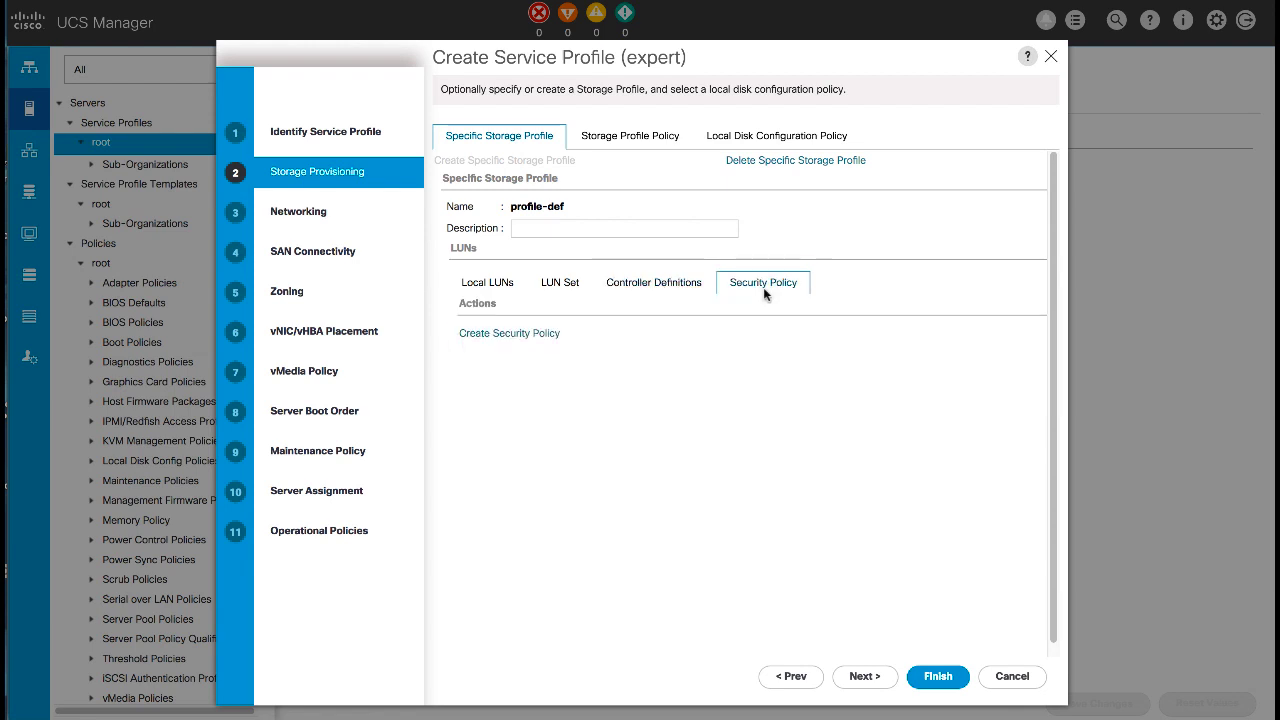
left_click(639, 141)
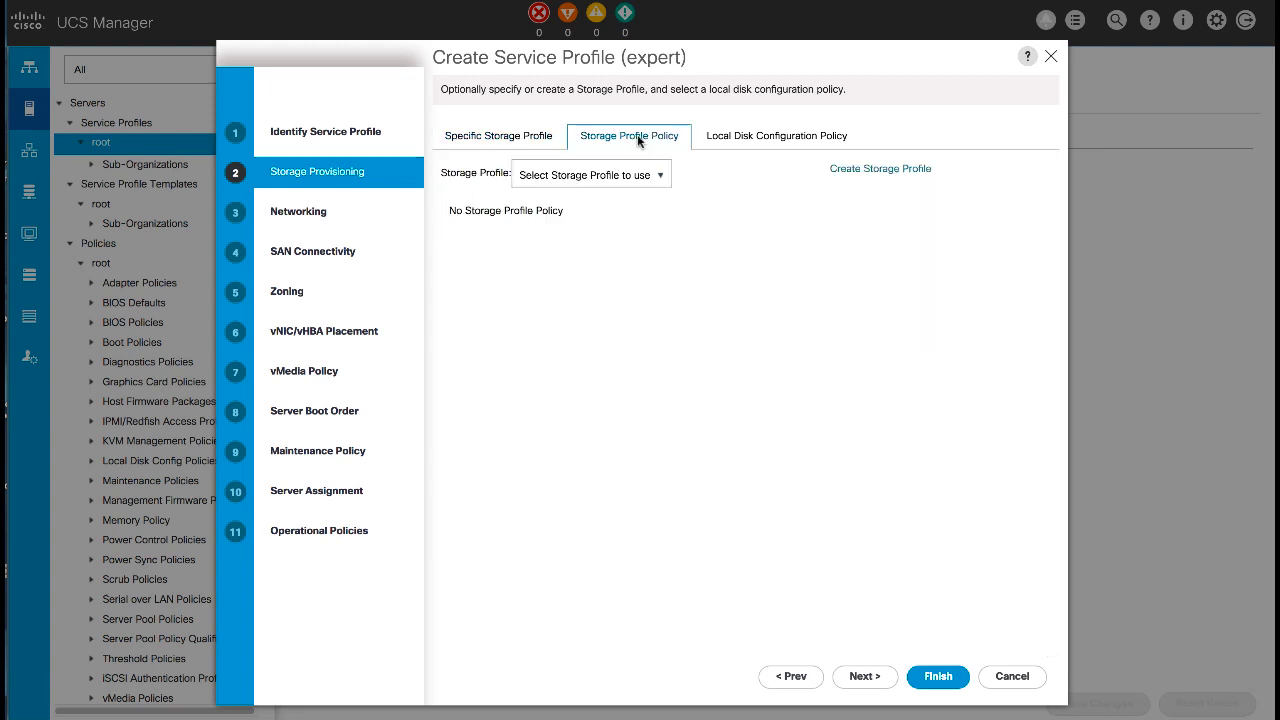
left_click(660, 175)
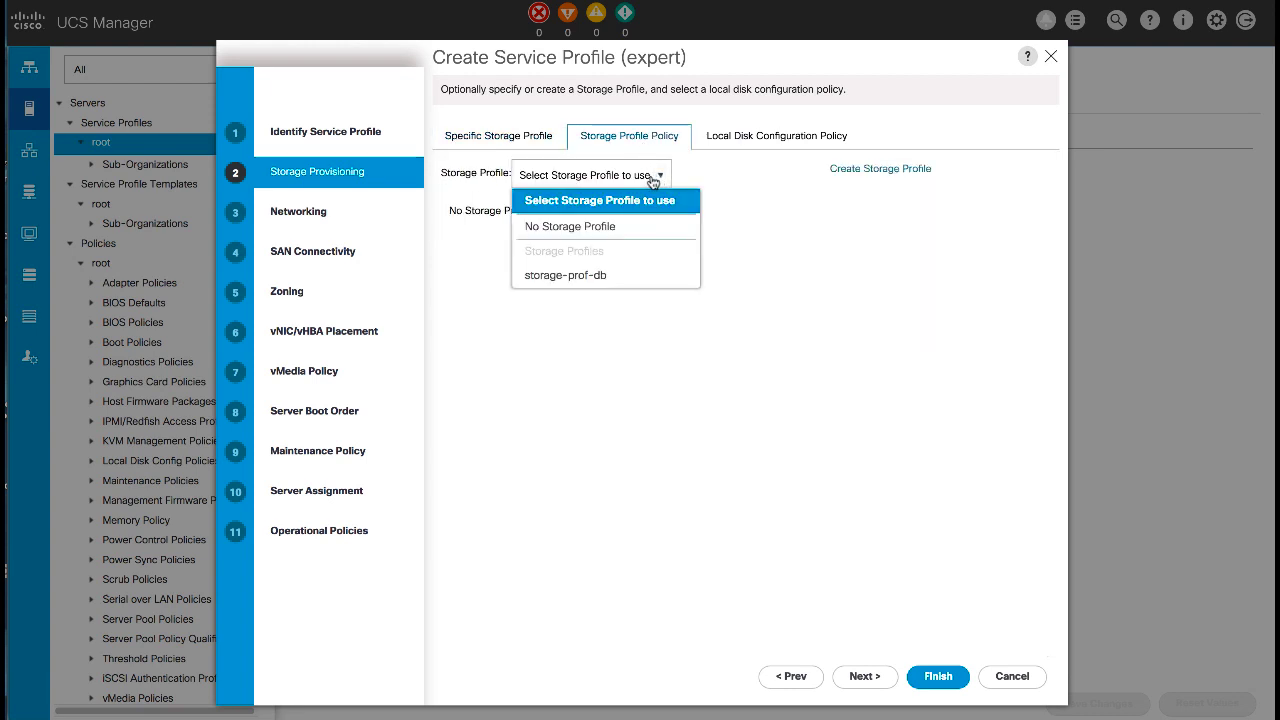
left_click(588, 275)
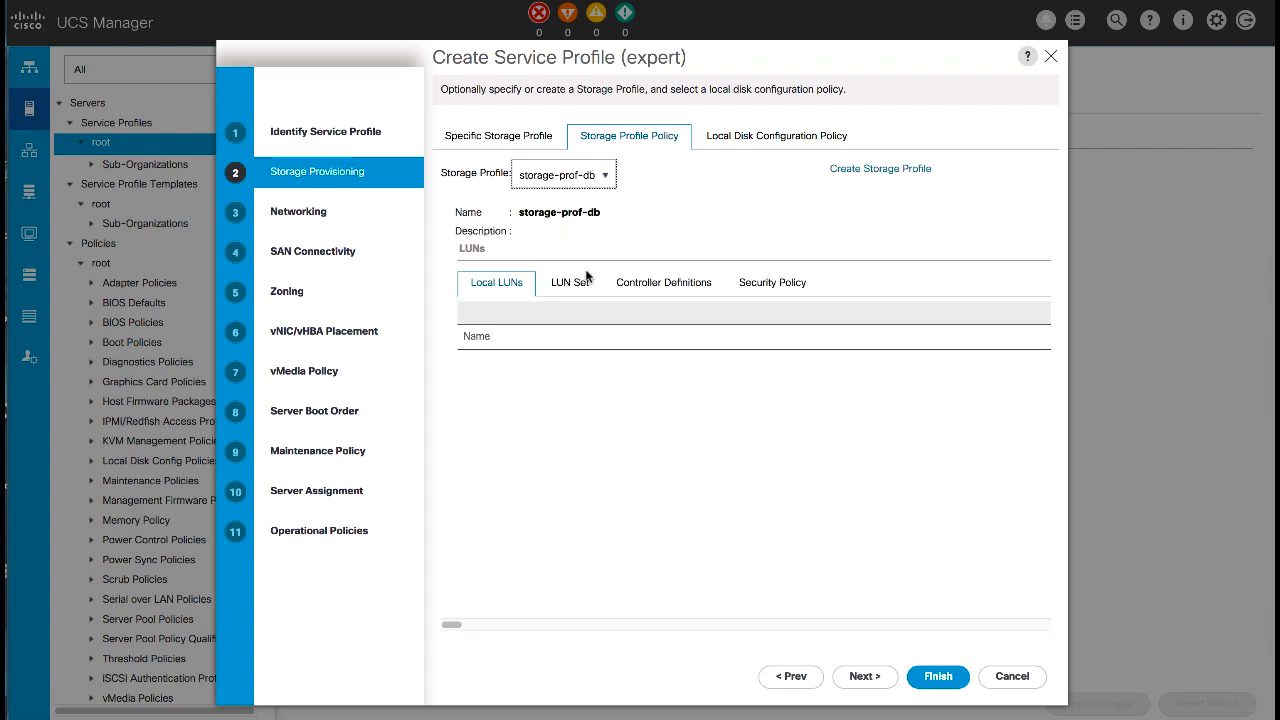
- Apply the Enable-FlexFlash local disk configuration policy
left_click(788, 146)
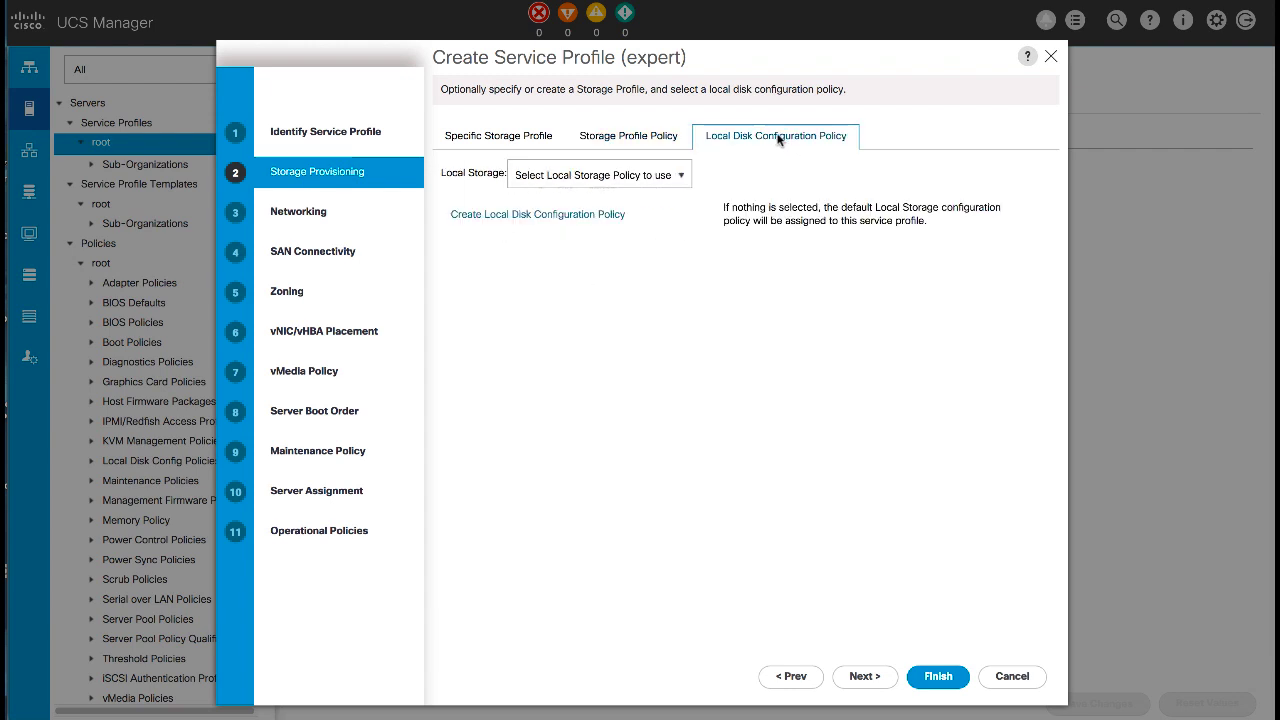
left_click(683, 176)
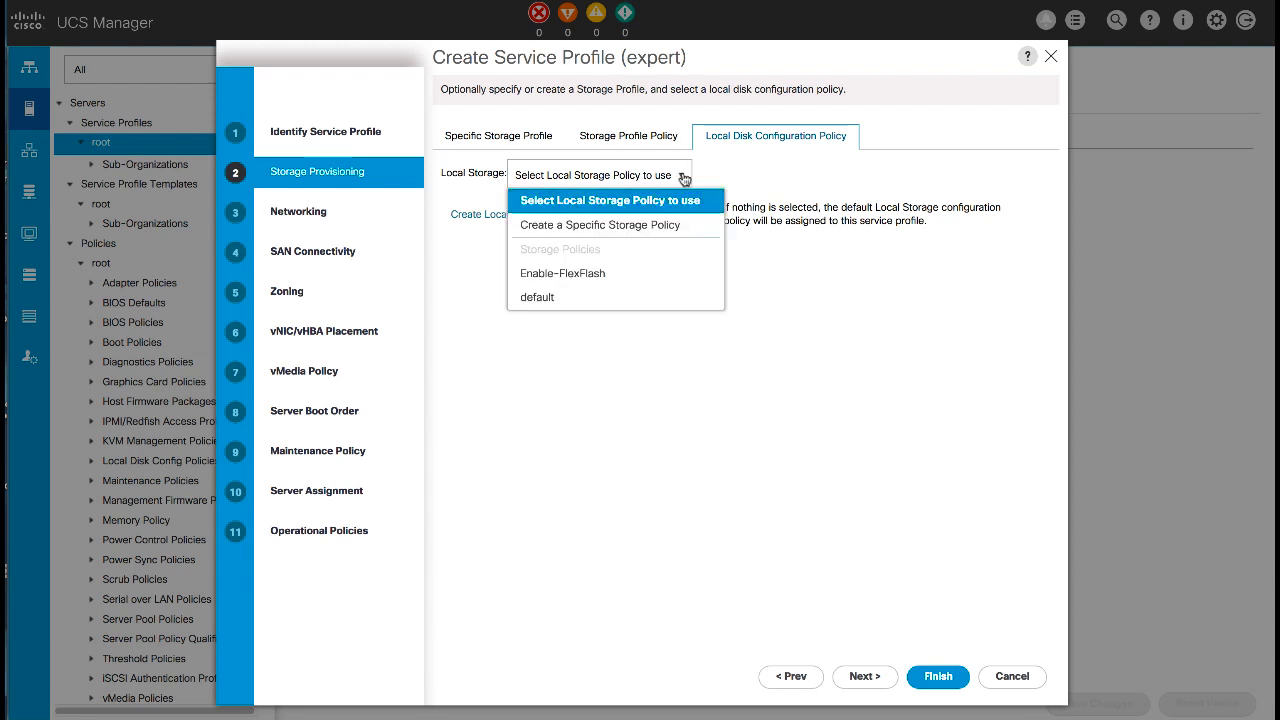
left_click(609, 276)
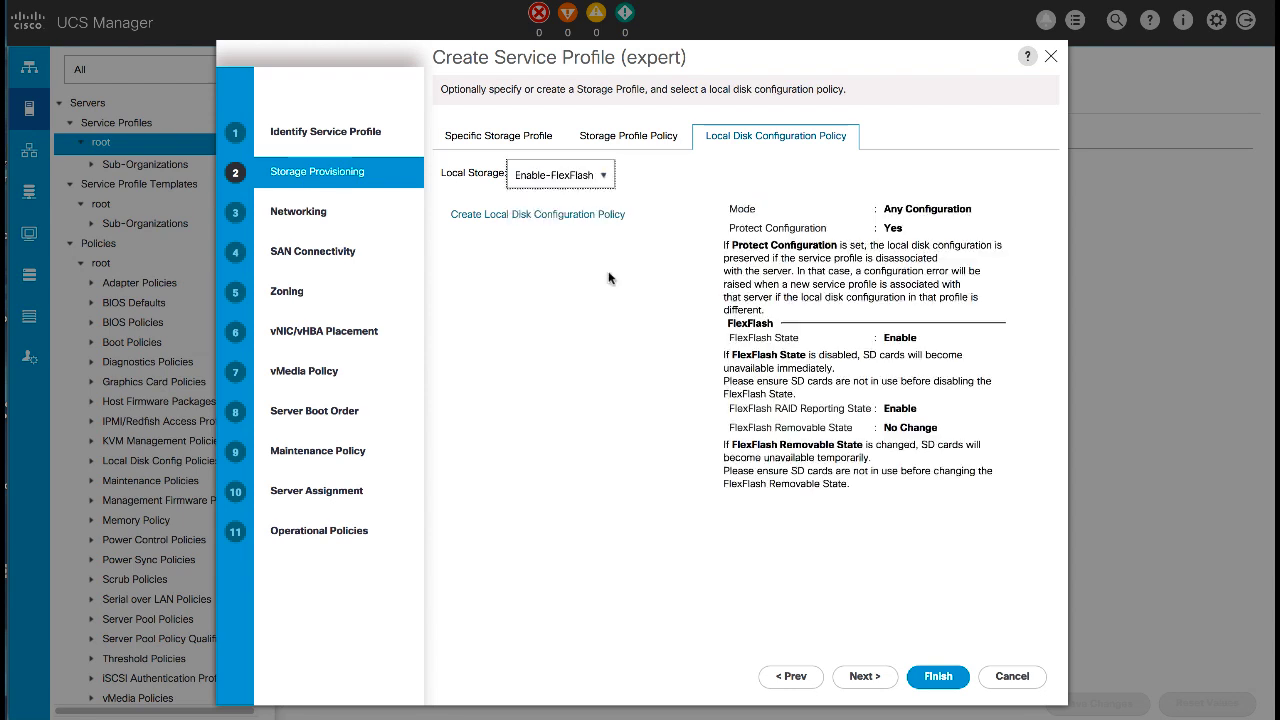
- On Networking, compare the other LAN modes, keep Simple with eth0/eth1, and advance to SAN Connectivity
left_click(862, 677)
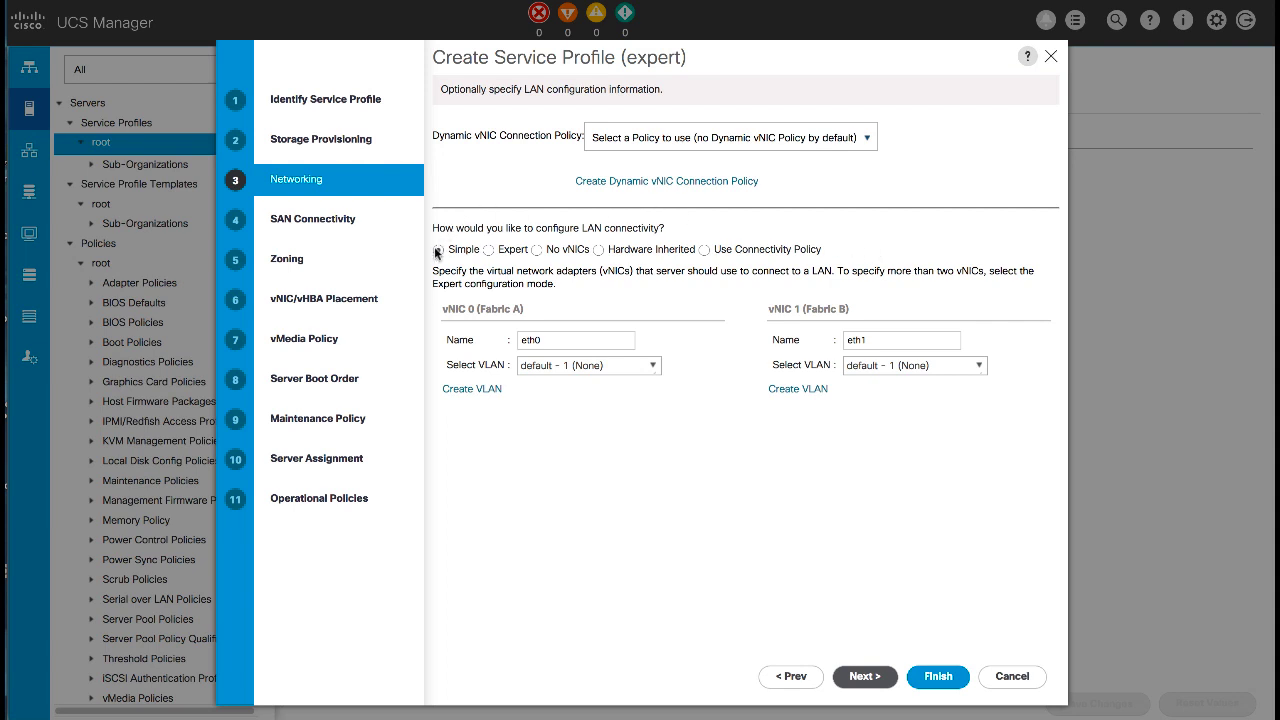
left_click(489, 251)
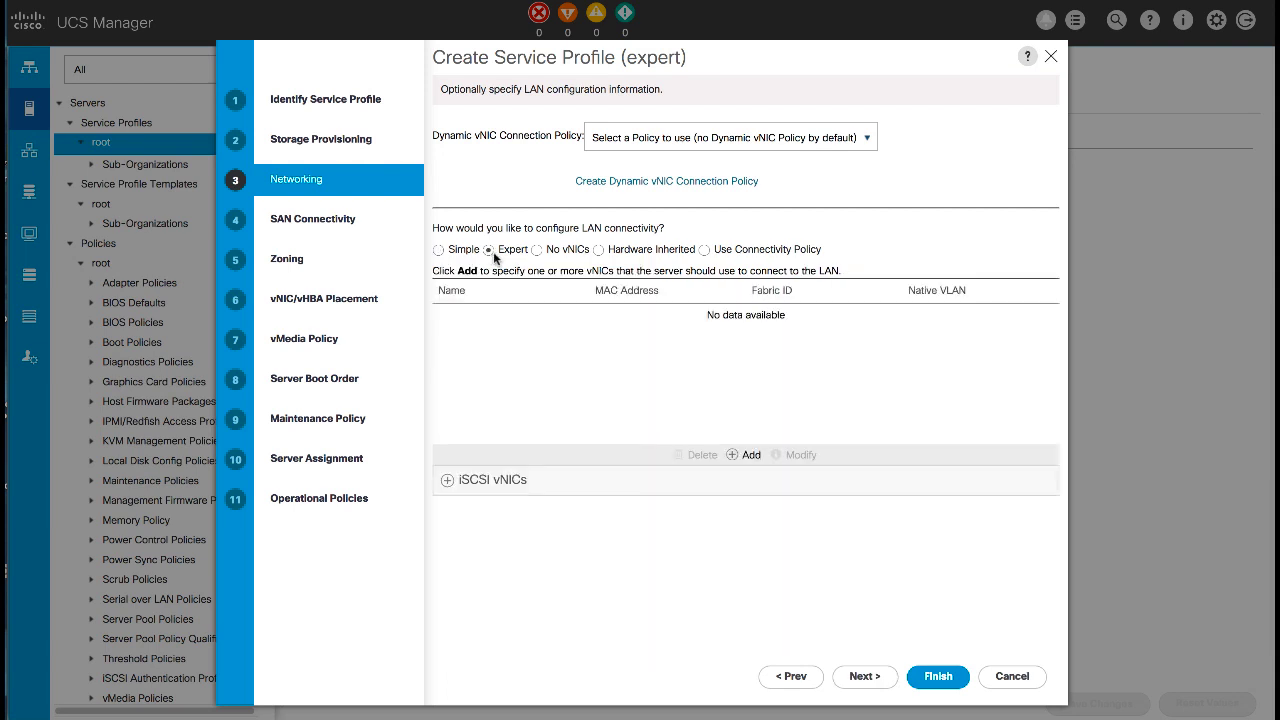
left_click(537, 252)
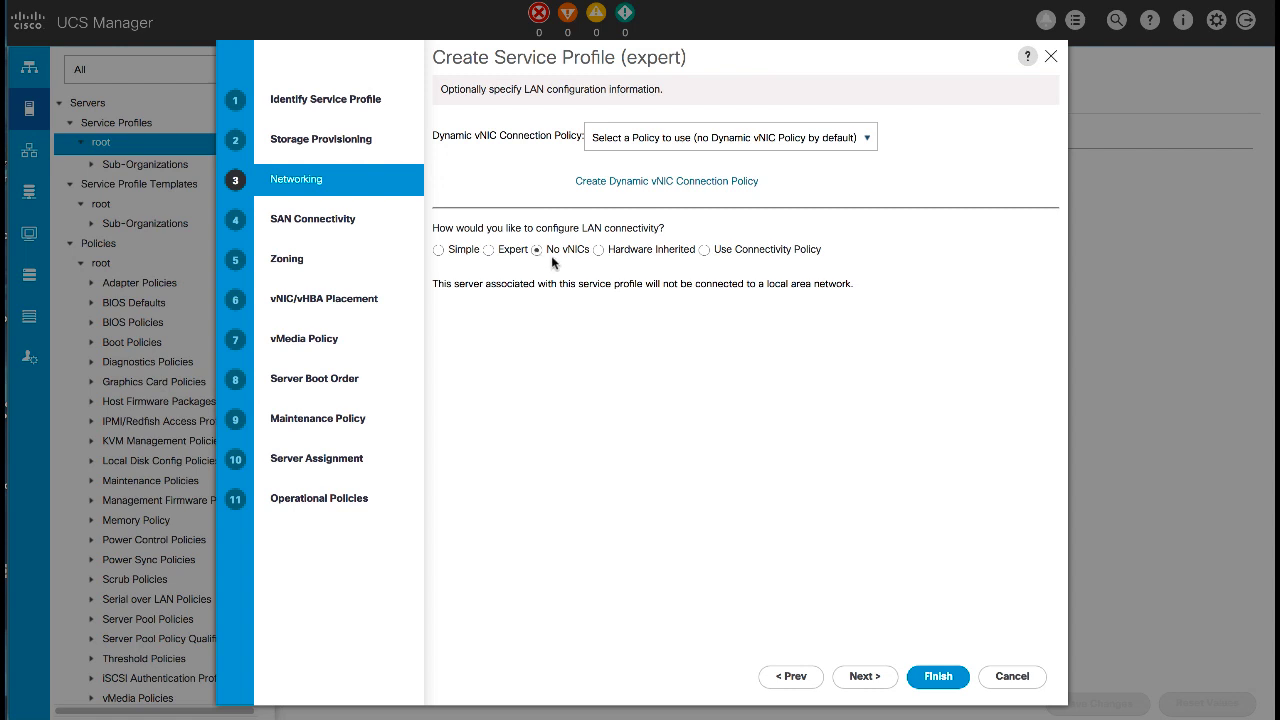
left_click(598, 251)
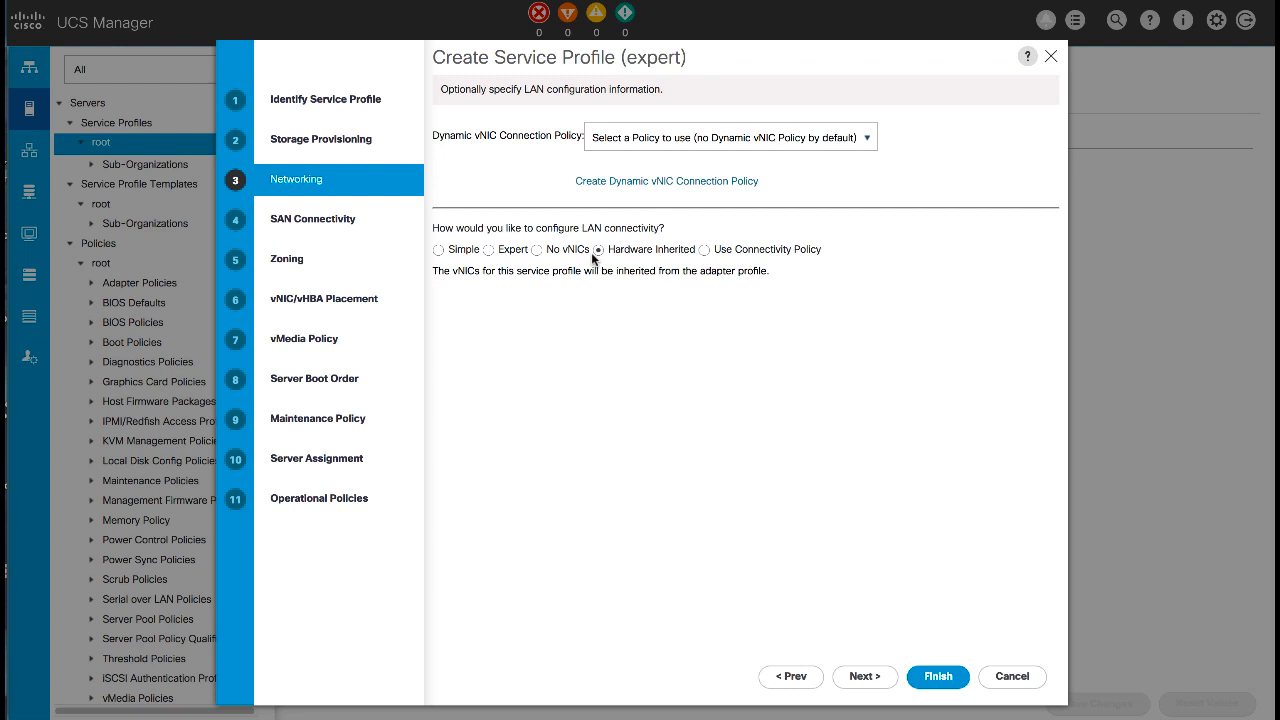
left_click(707, 252)
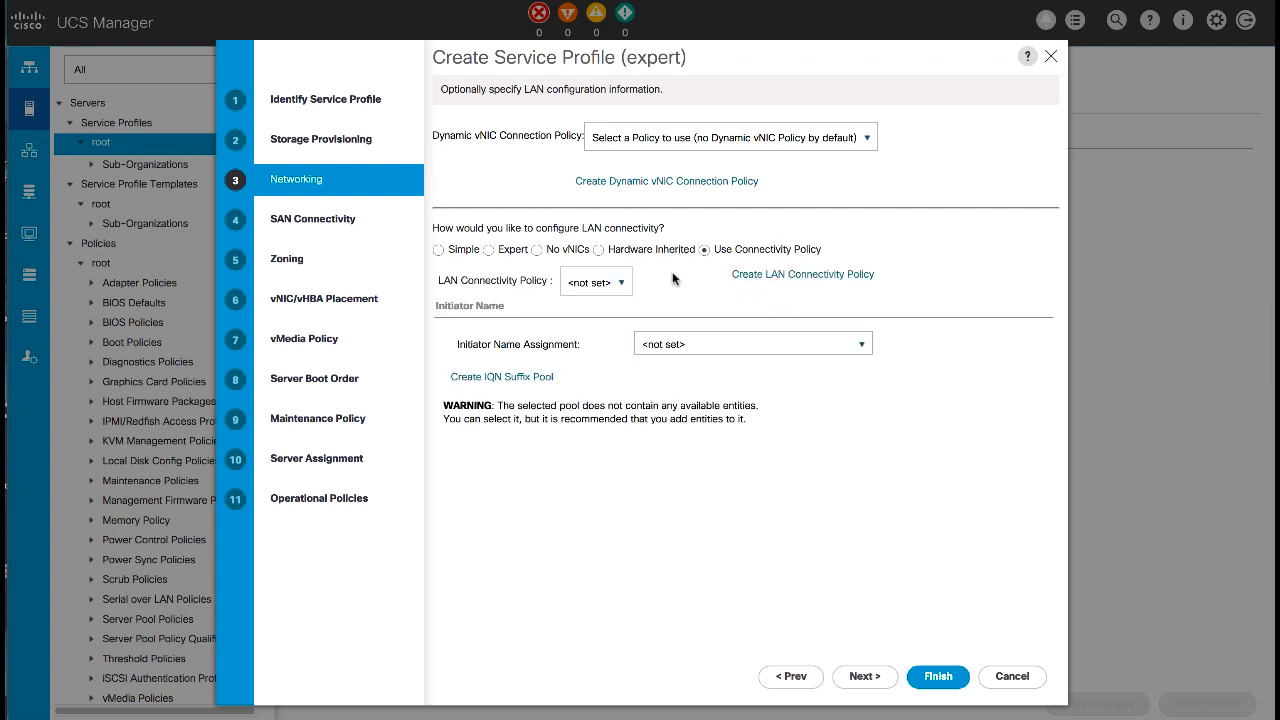
left_click(624, 283)
left_click(624, 286)
left_click(441, 252)
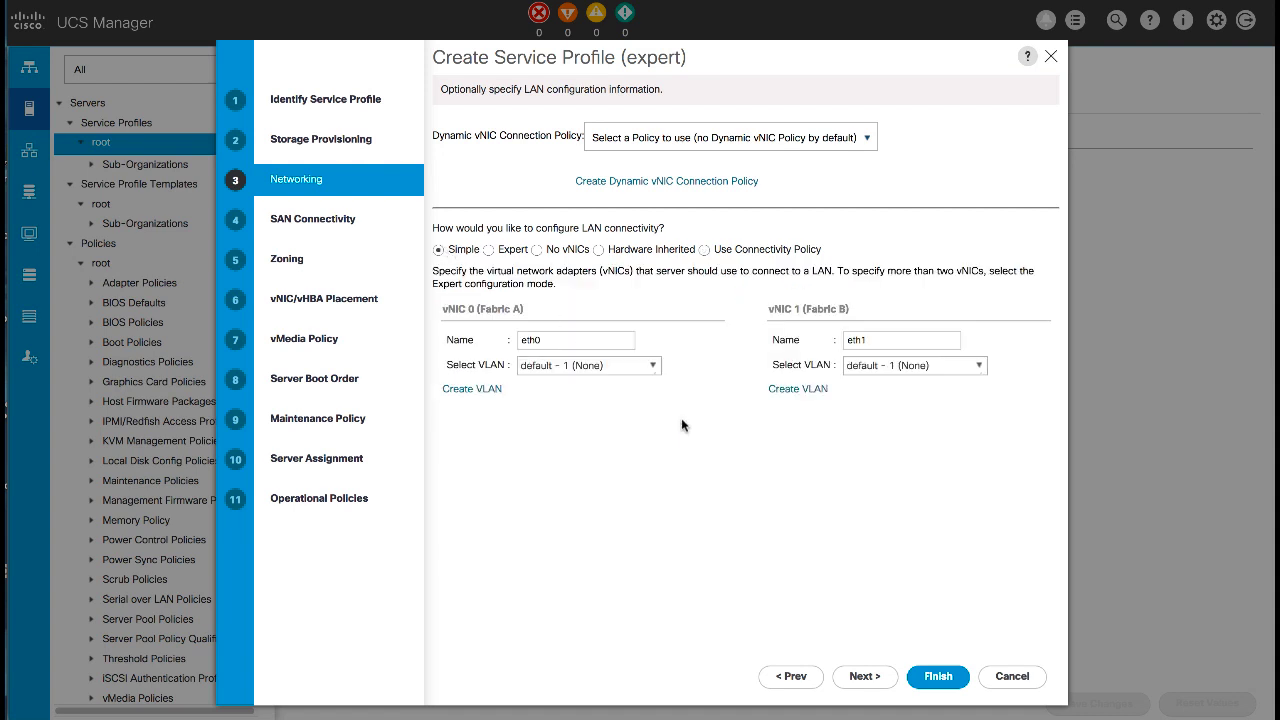
left_click(864, 676)
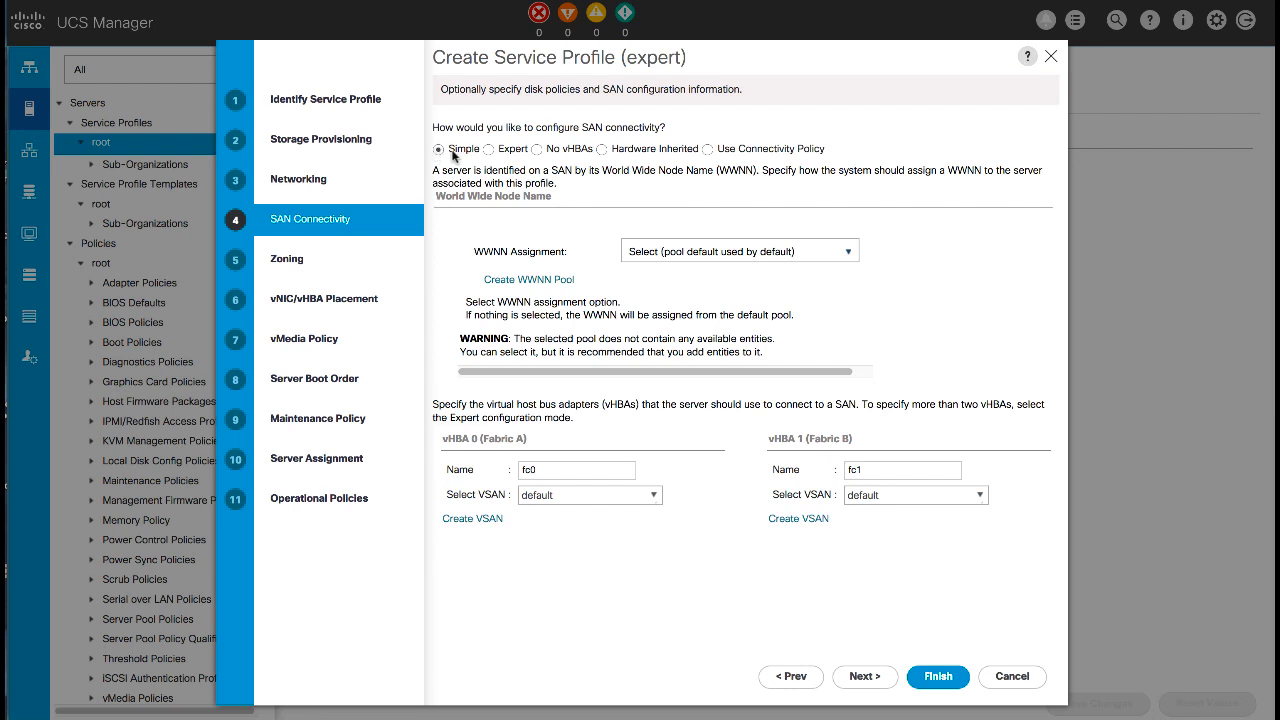
- Compare the Expert, No vHBAs, Hardware Inherited and policy SAN modes, keep Simple, and advance to Zoning
left_click(490, 150)
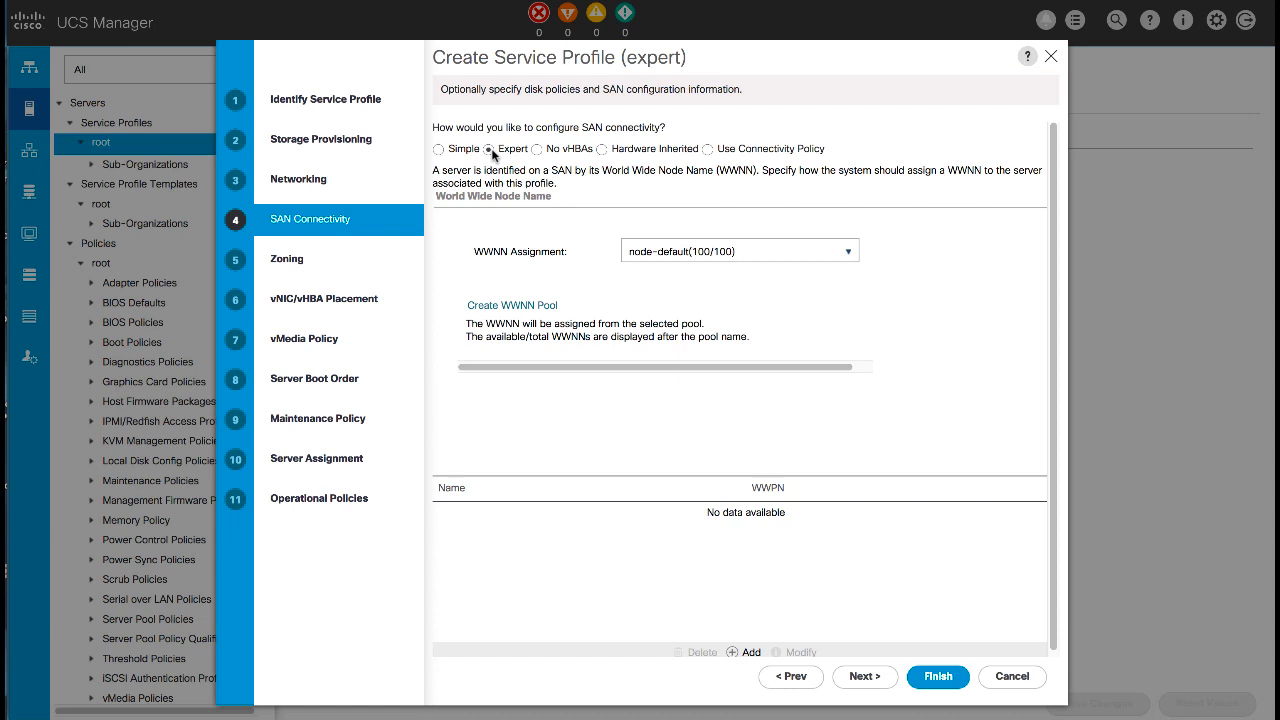
left_click(537, 150)
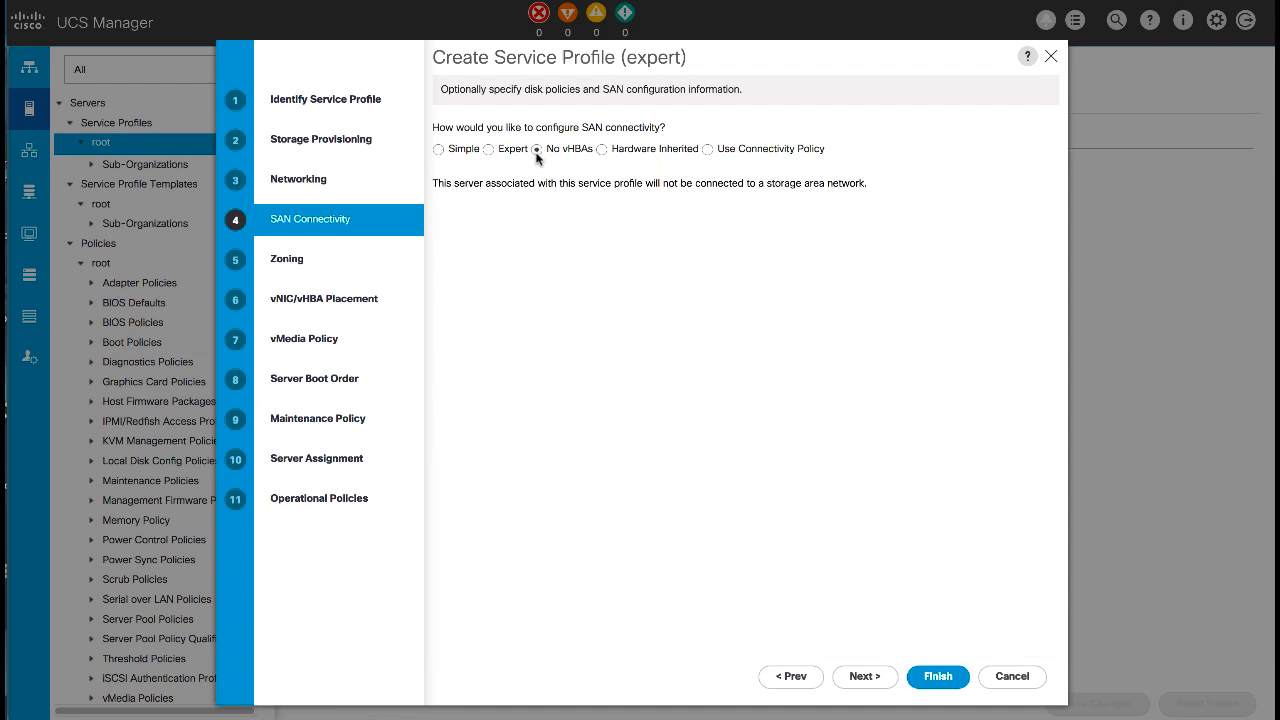
left_click(601, 150)
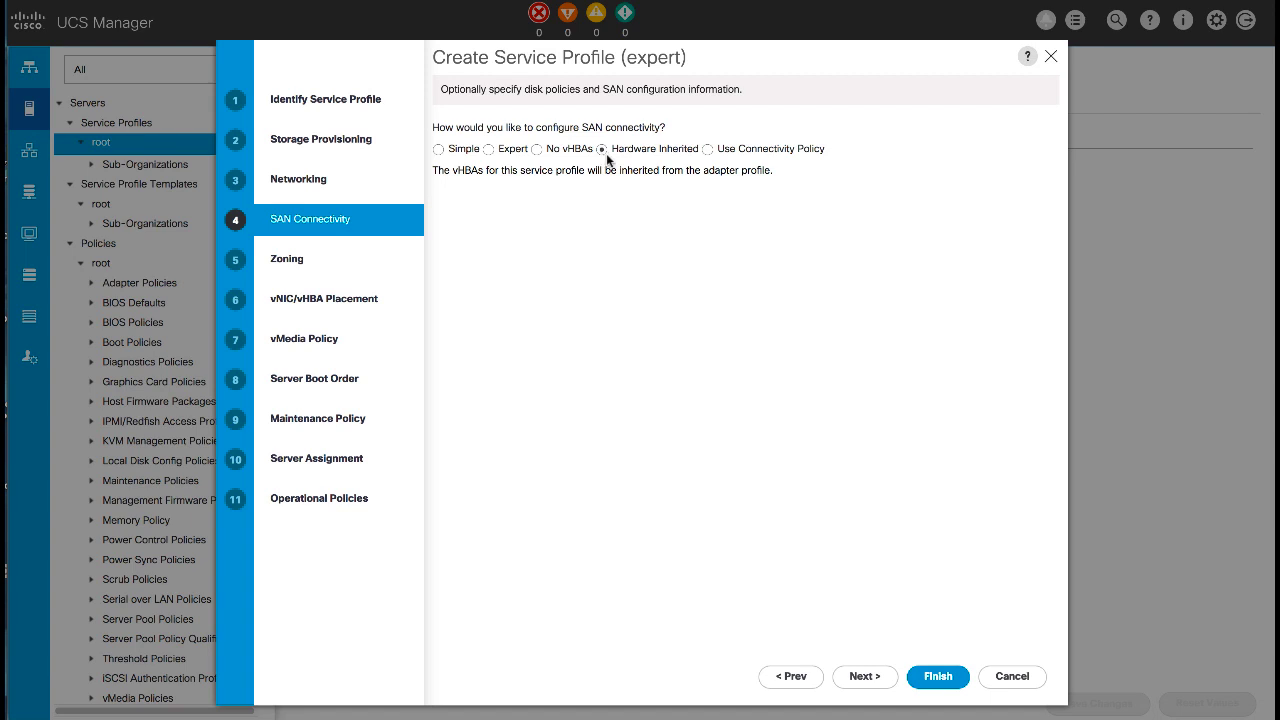
left_click(708, 150)
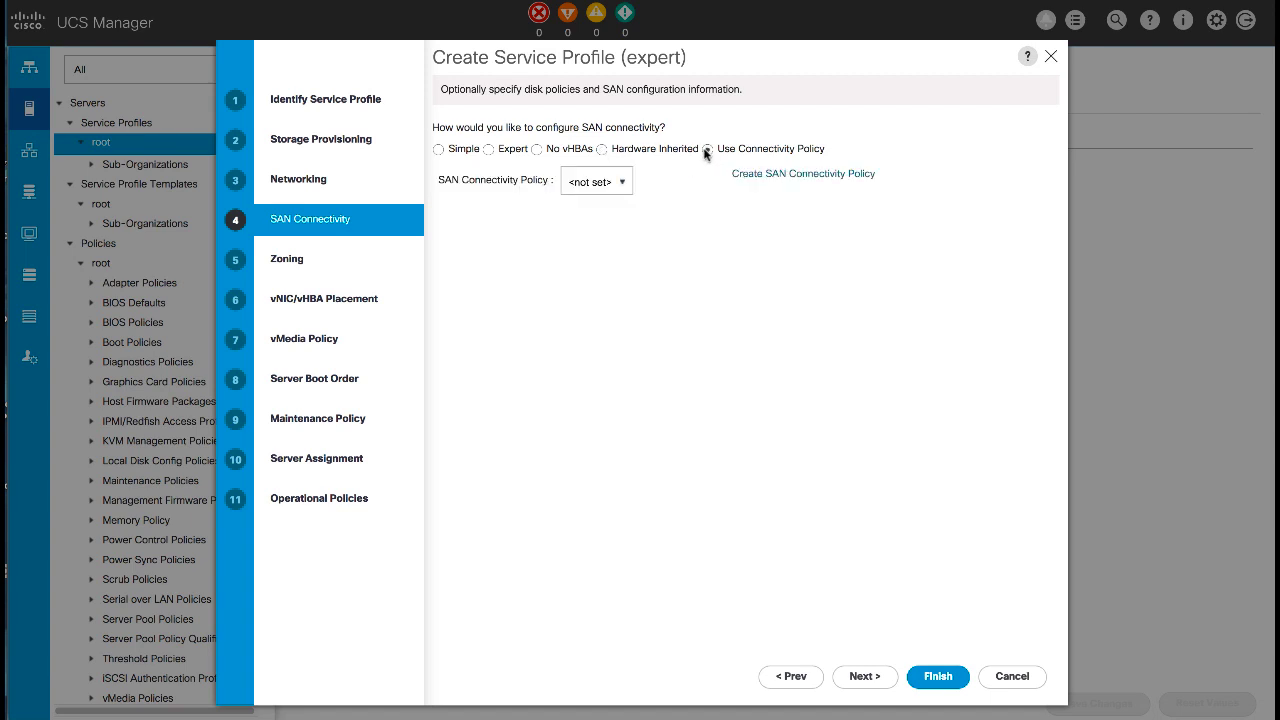
left_click(621, 185)
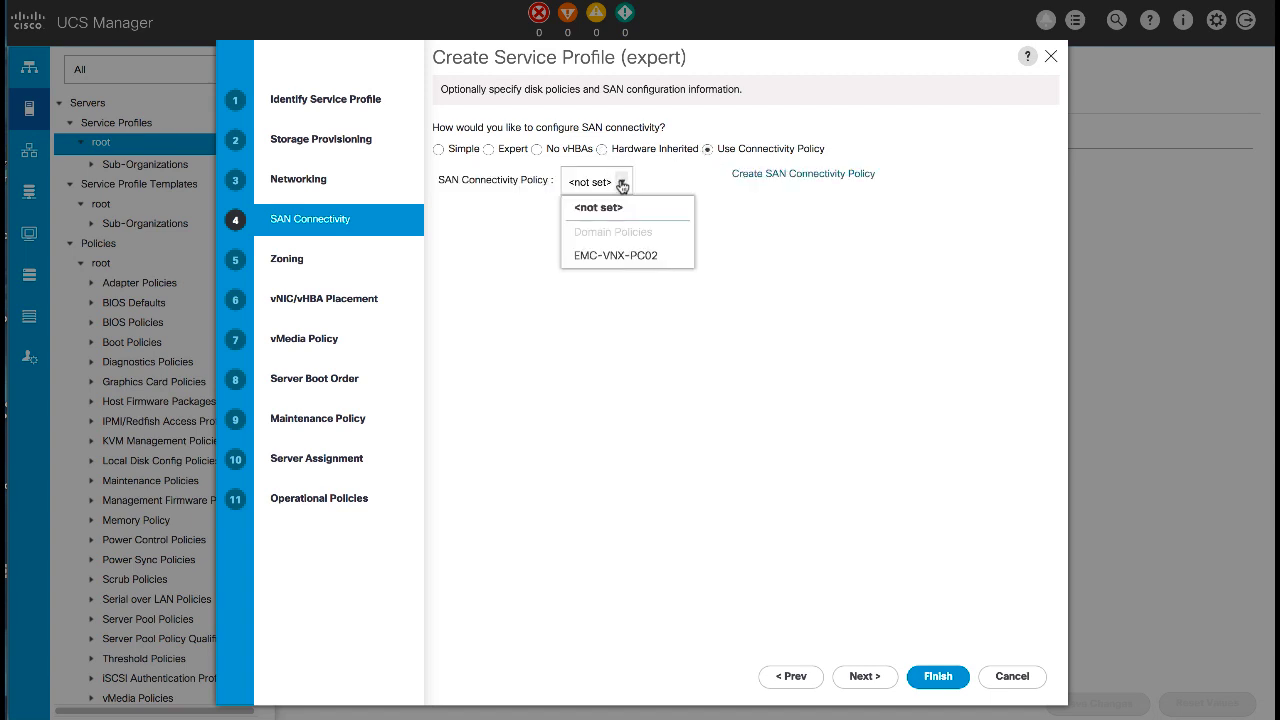
left_click(621, 185)
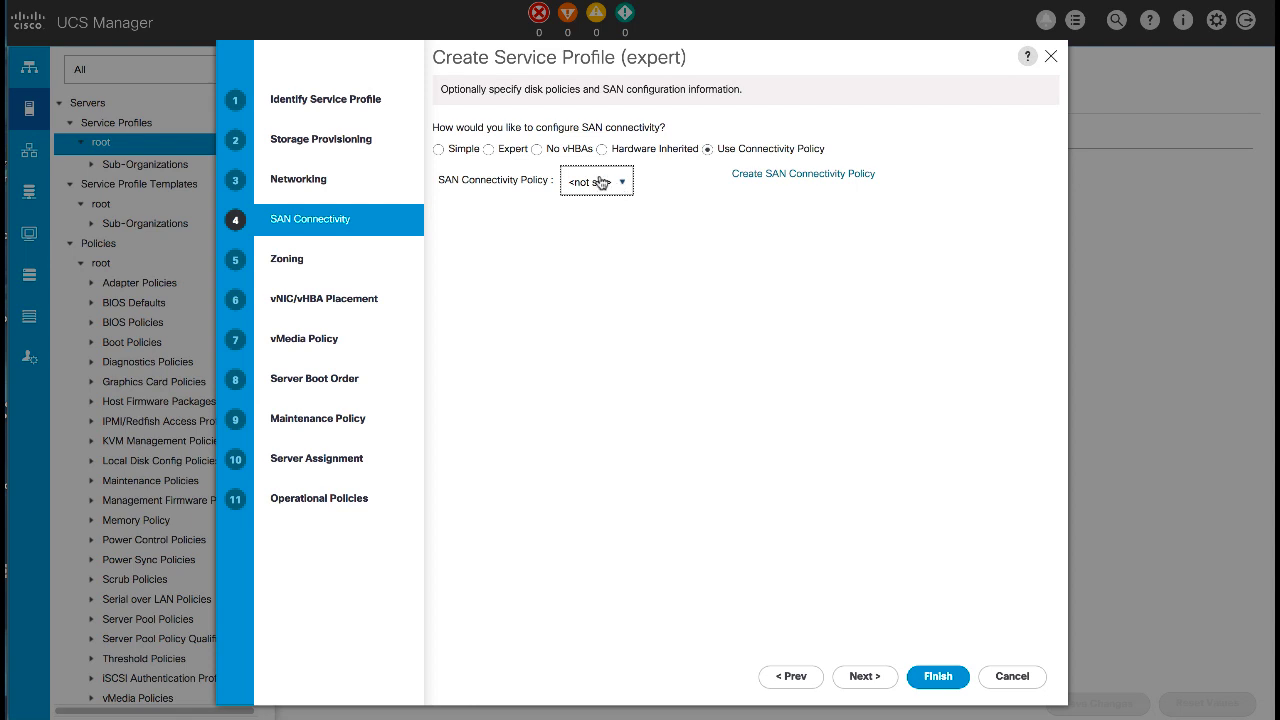
left_click(440, 150)
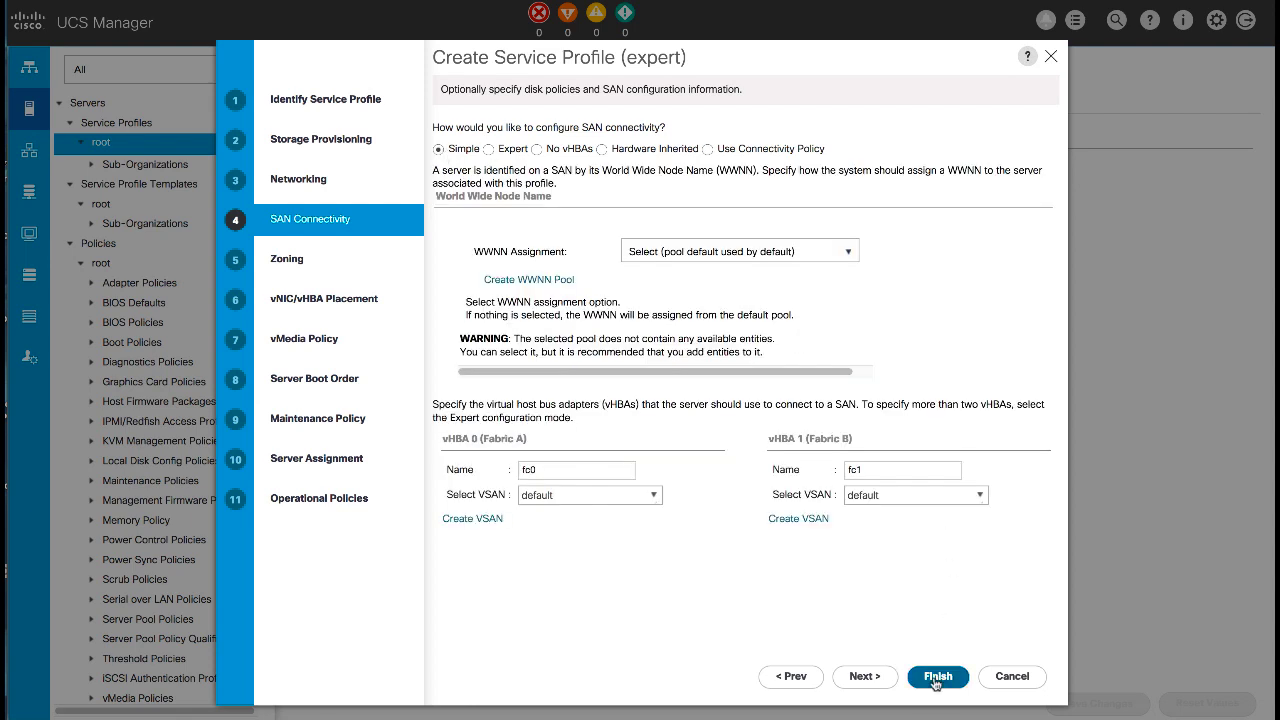
left_click(865, 677)
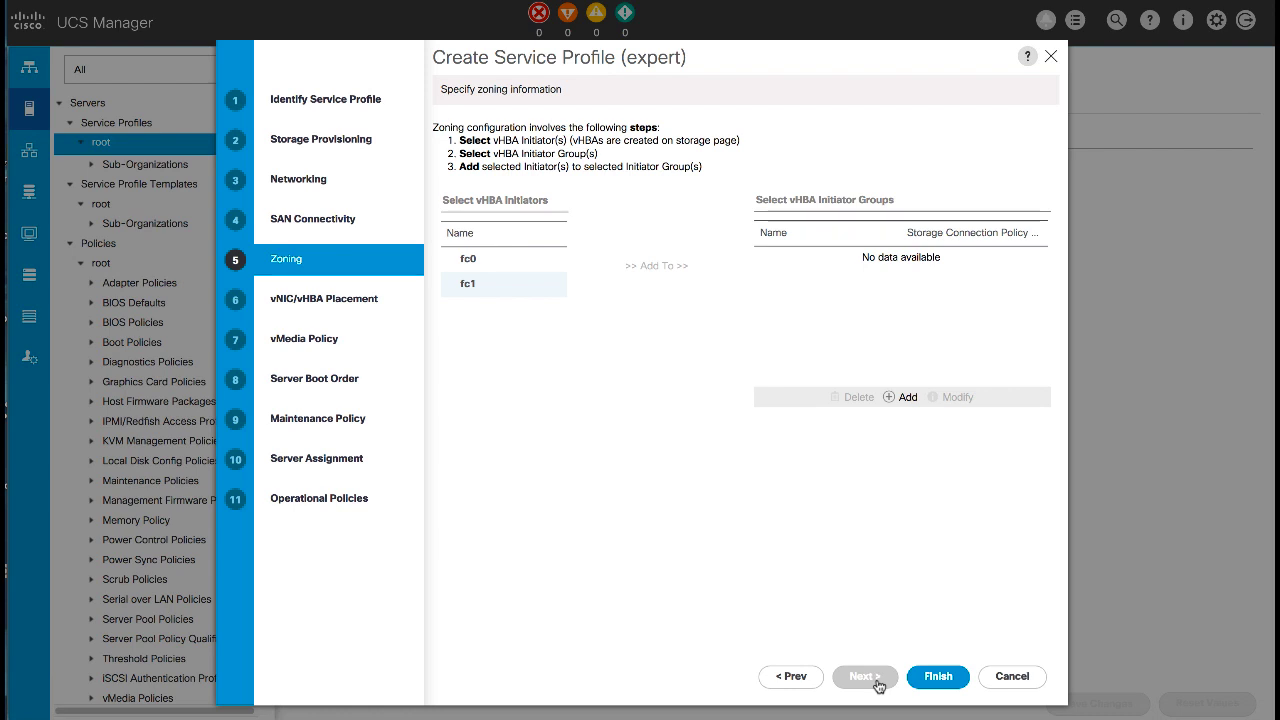
- Skip zoning without initiator groups and go to vNIC/vHBA Placement
left_click(866, 677)
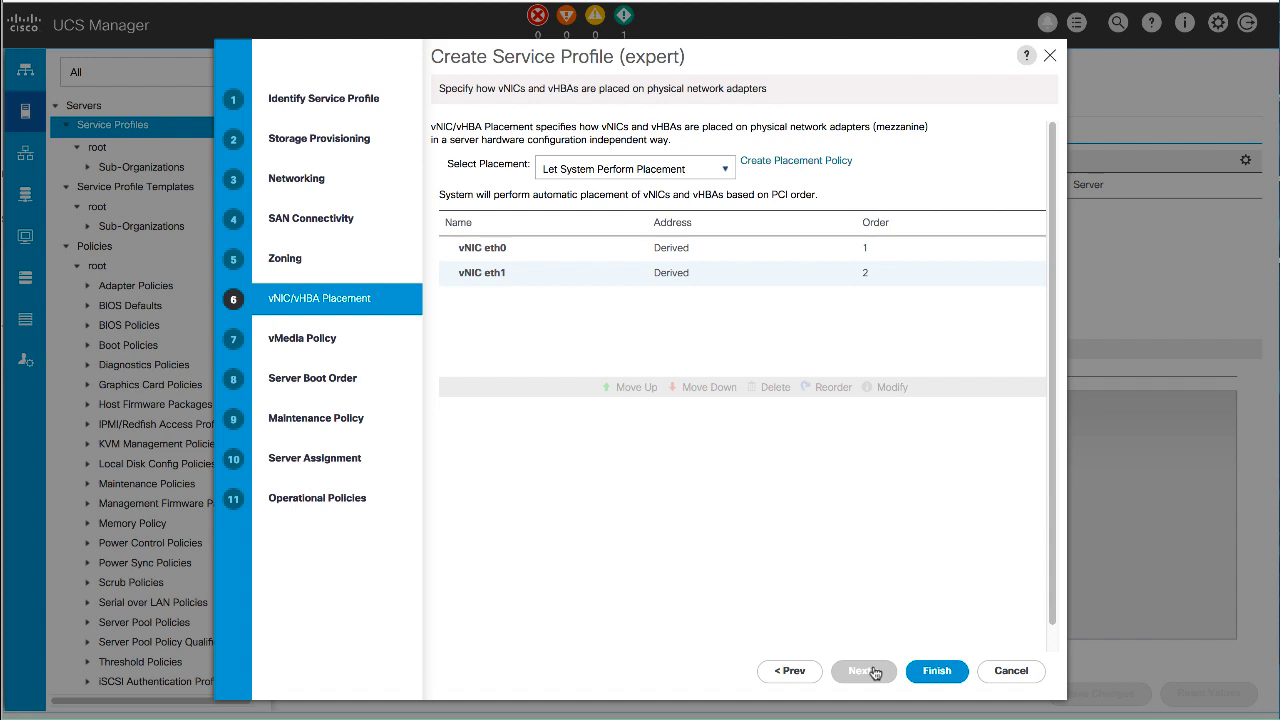
- Pass placement and vMedia unchanged, choose the default boot policy, and proceed to Maintenance Policy
left_click(871, 671)
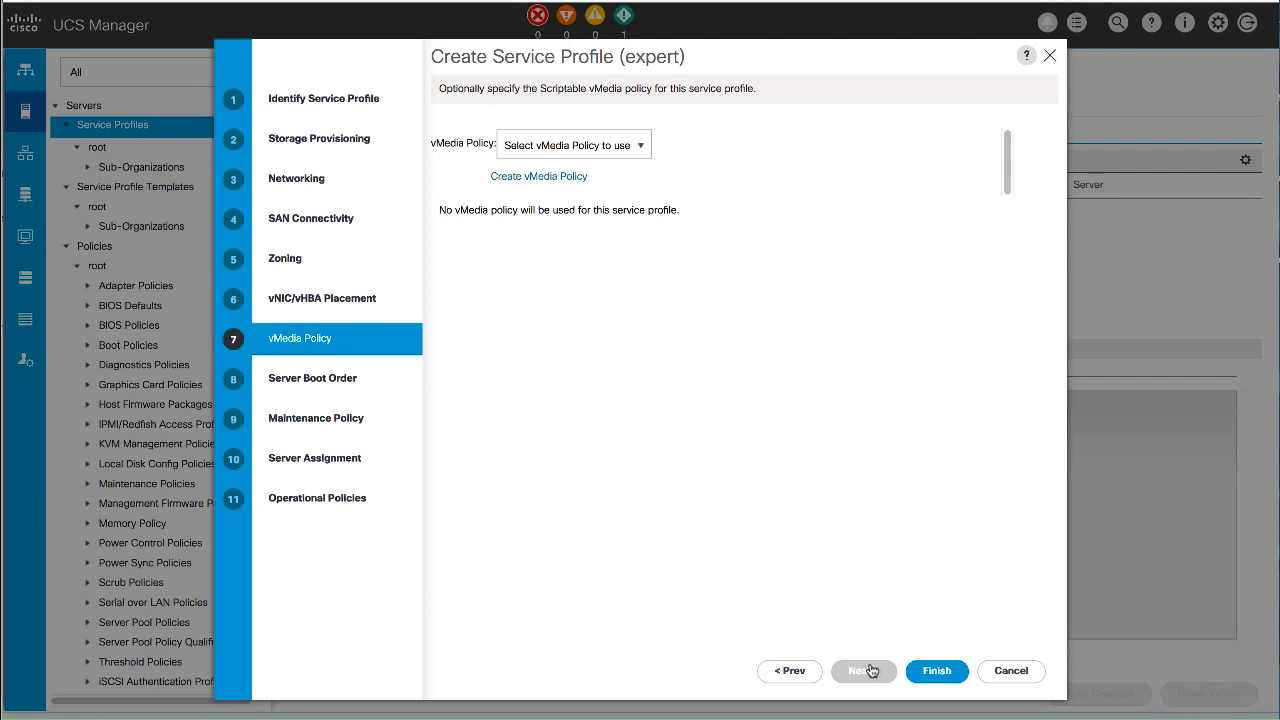
left_click(871, 671)
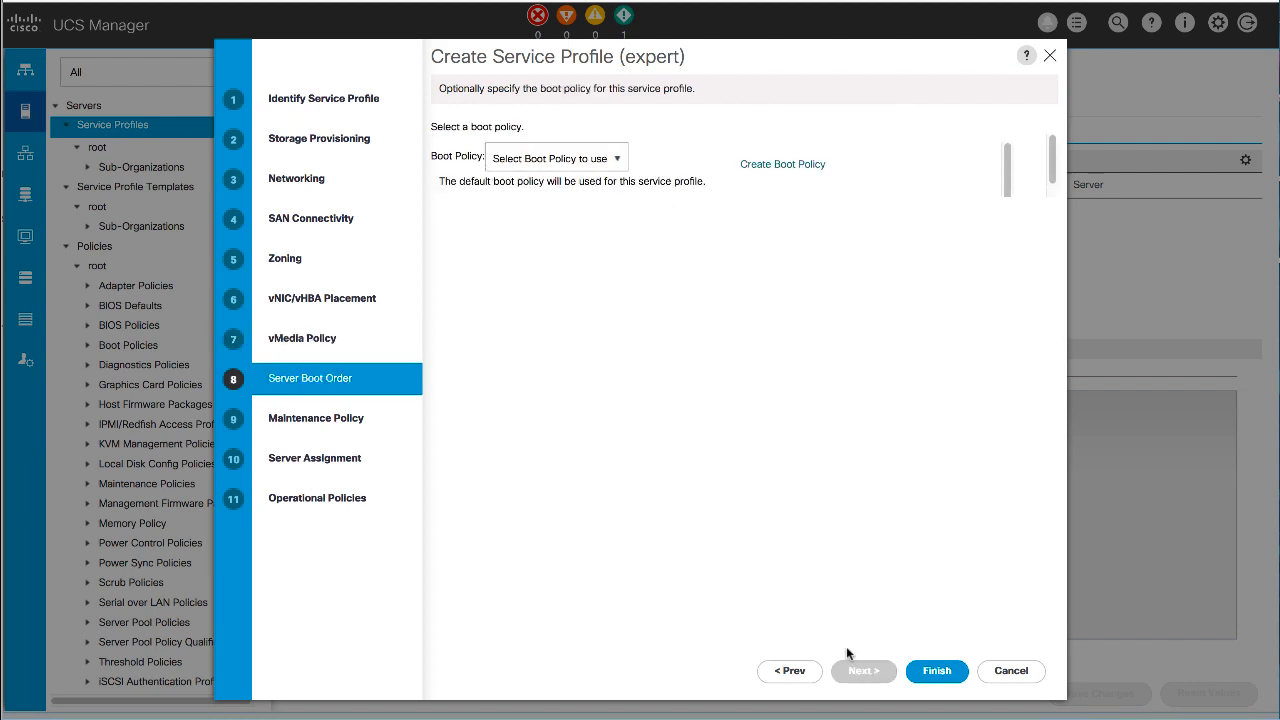
left_click(617, 159)
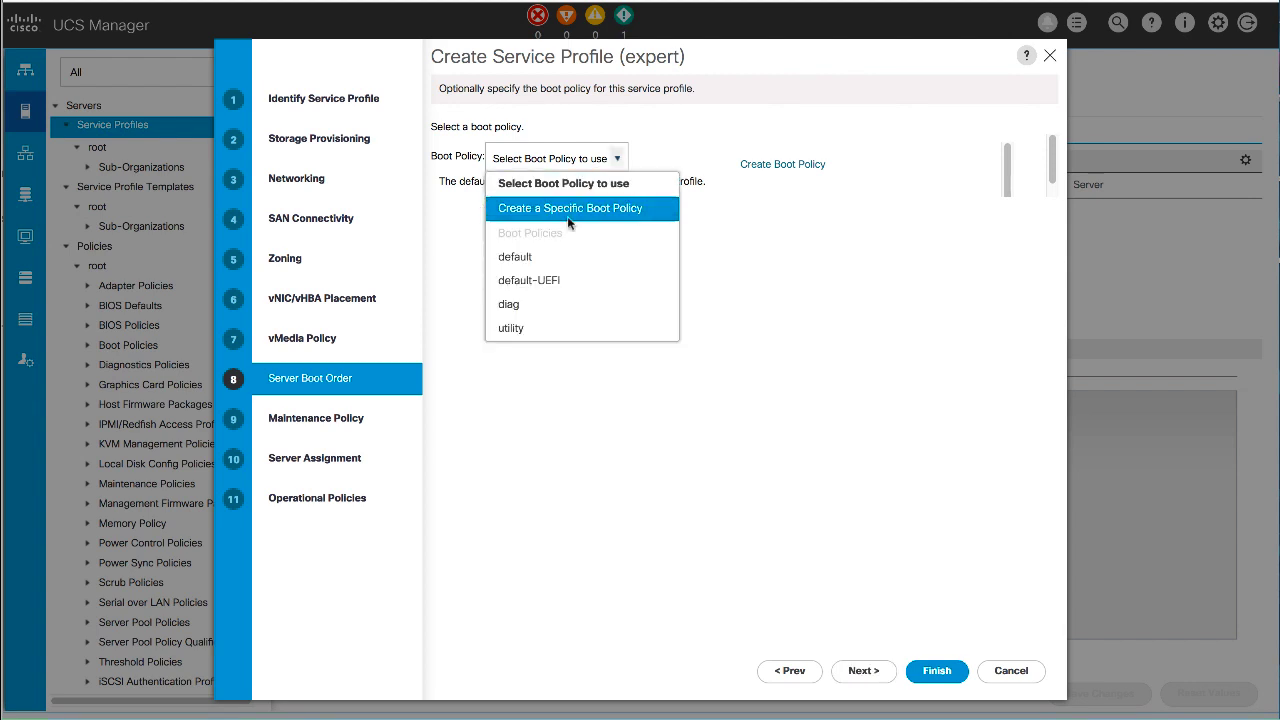
left_click(563, 257)
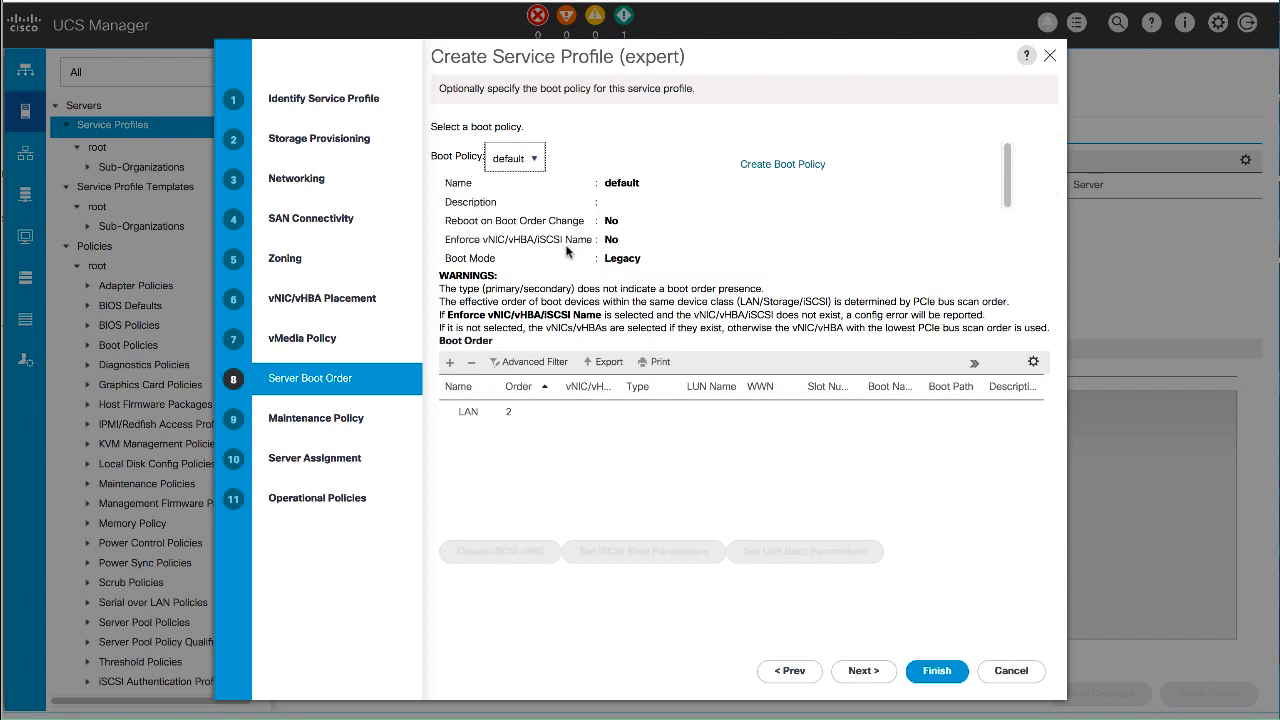
left_click(872, 676)
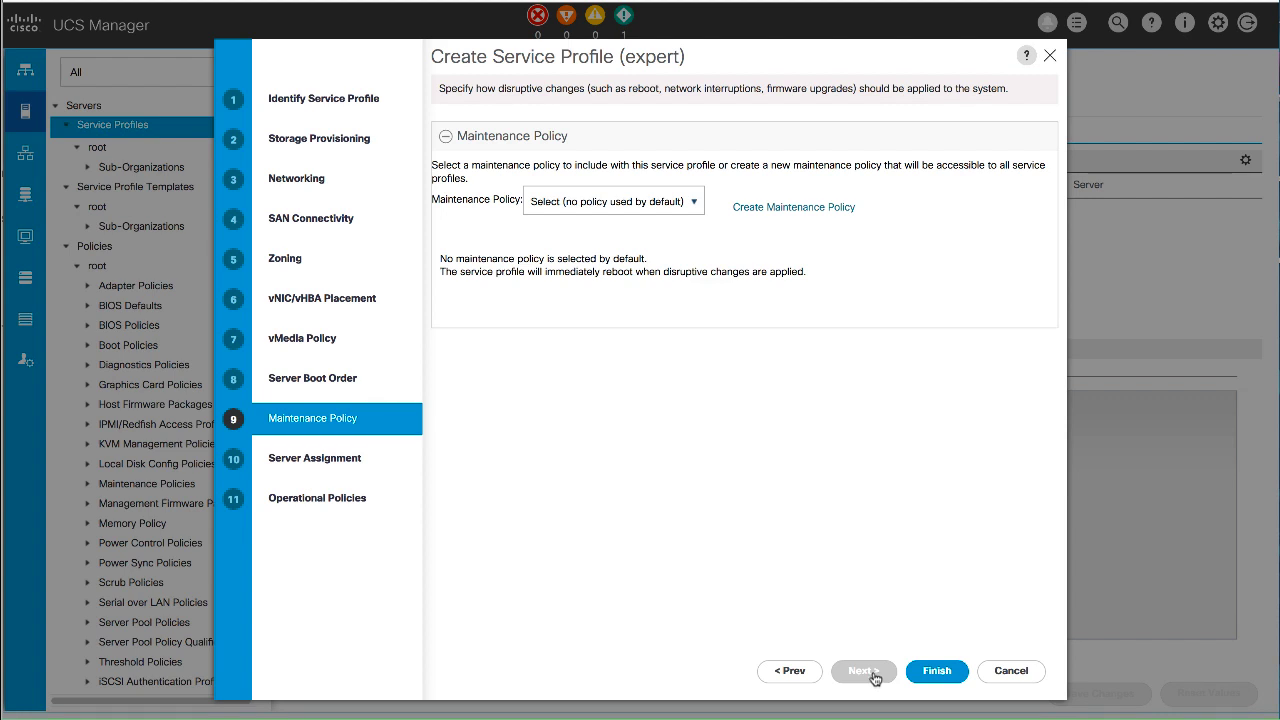
- Assign the existing chassis 1, slot 1 blade and proceed to Operational Policies
left_click(866, 671)
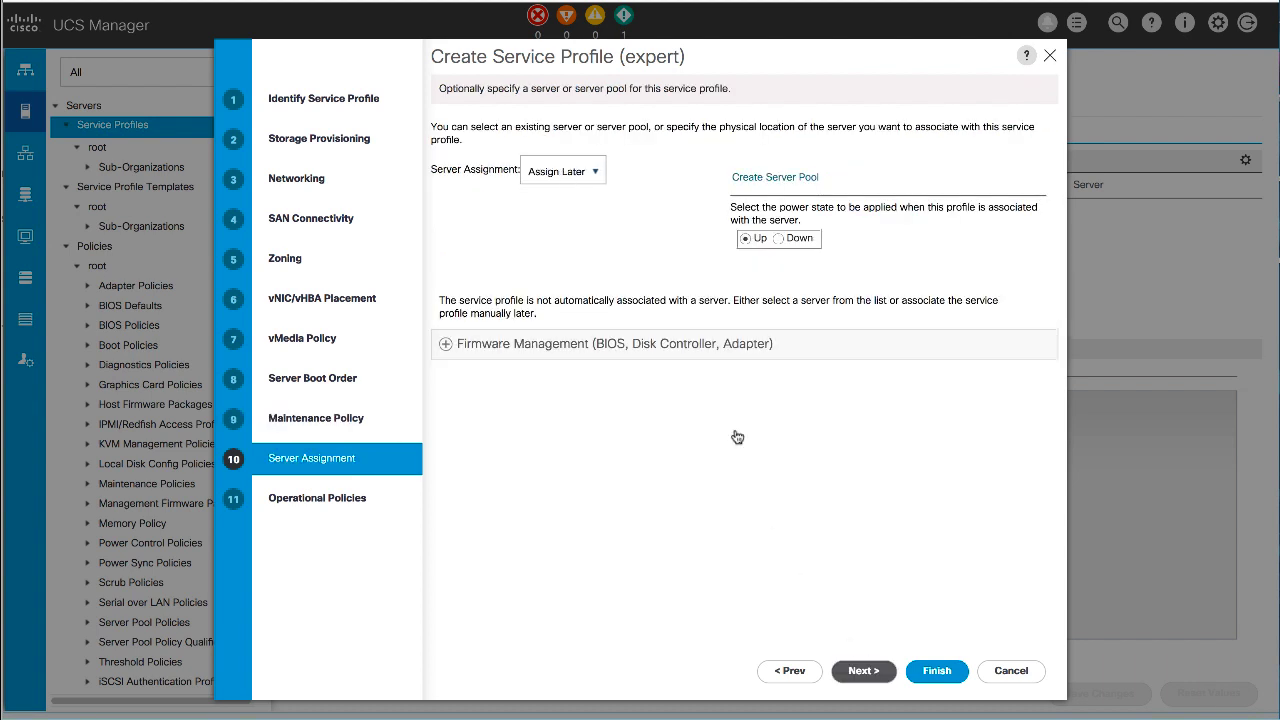
left_click(560, 171)
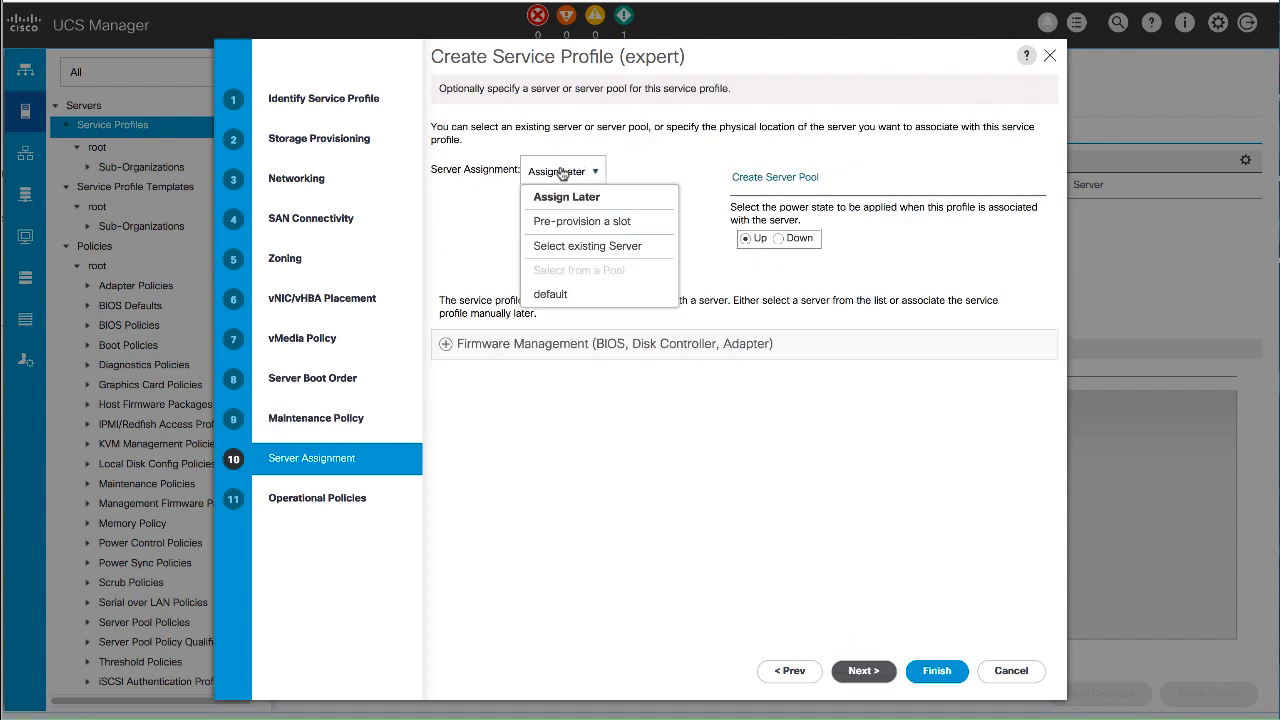
left_click(589, 250)
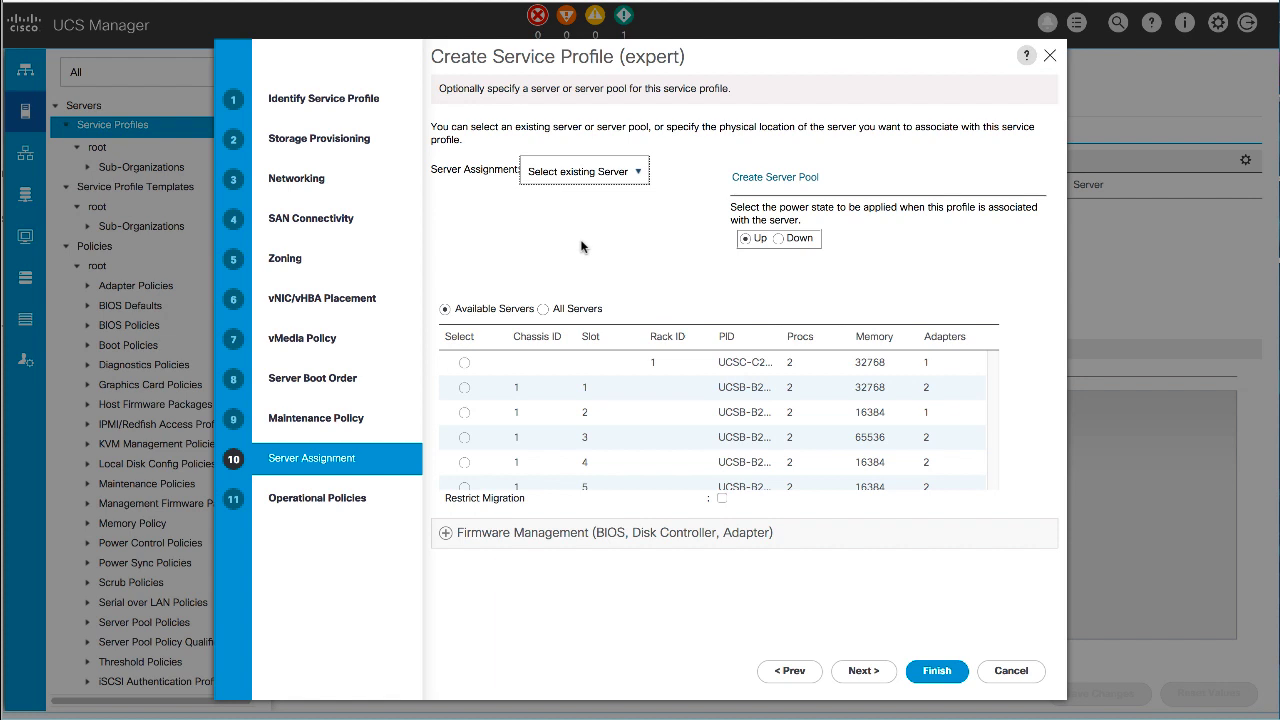
left_click(464, 387)
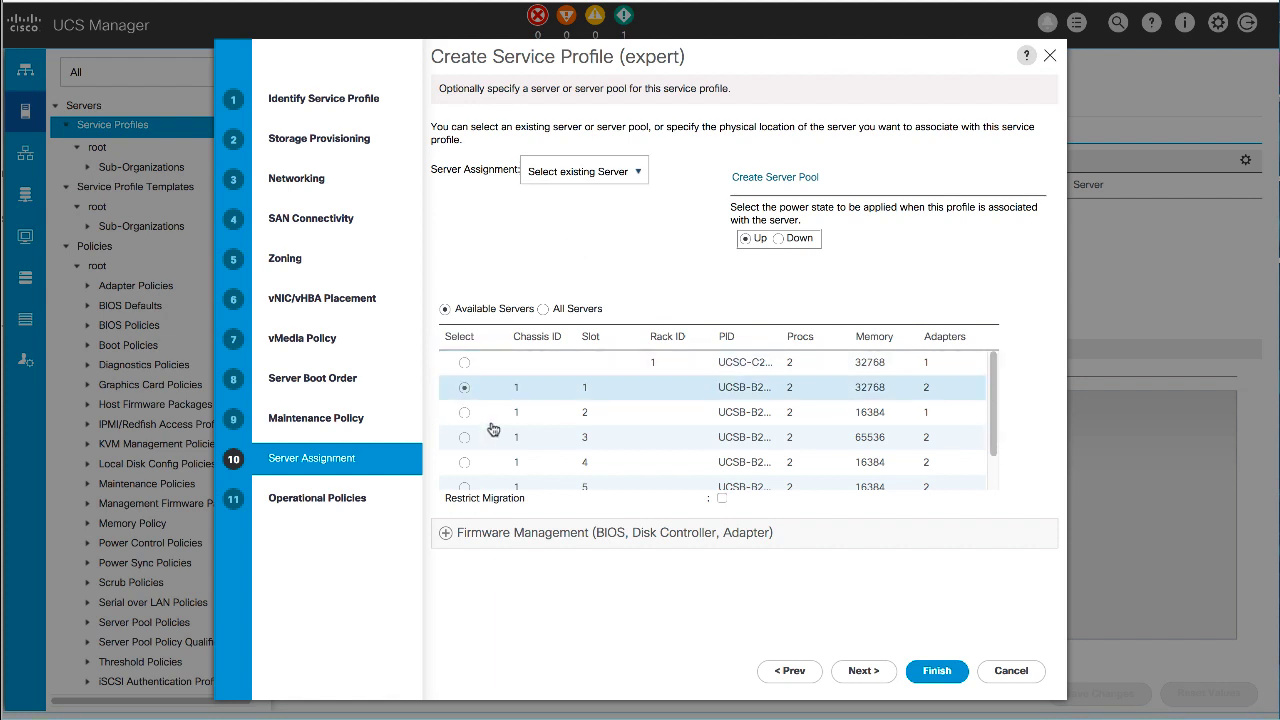
left_click(866, 672)
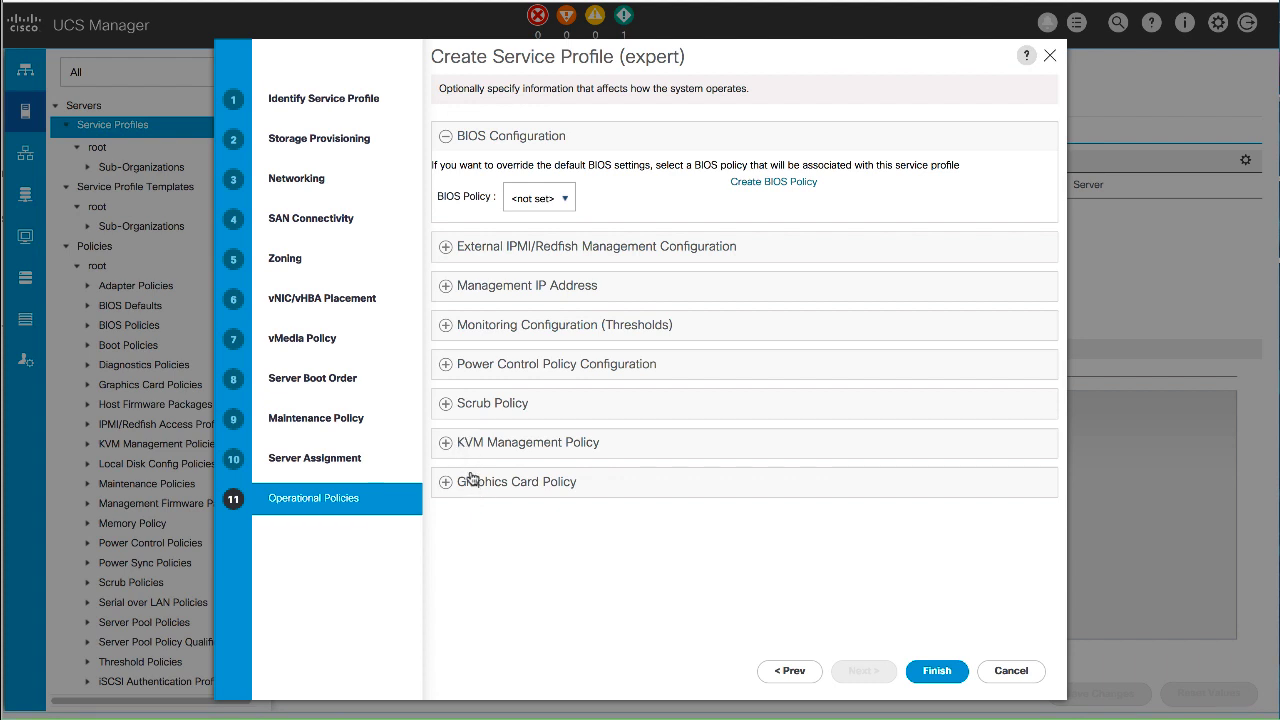
- Finish the wizard and confirm the changes for web-server01
left_click(952, 676)
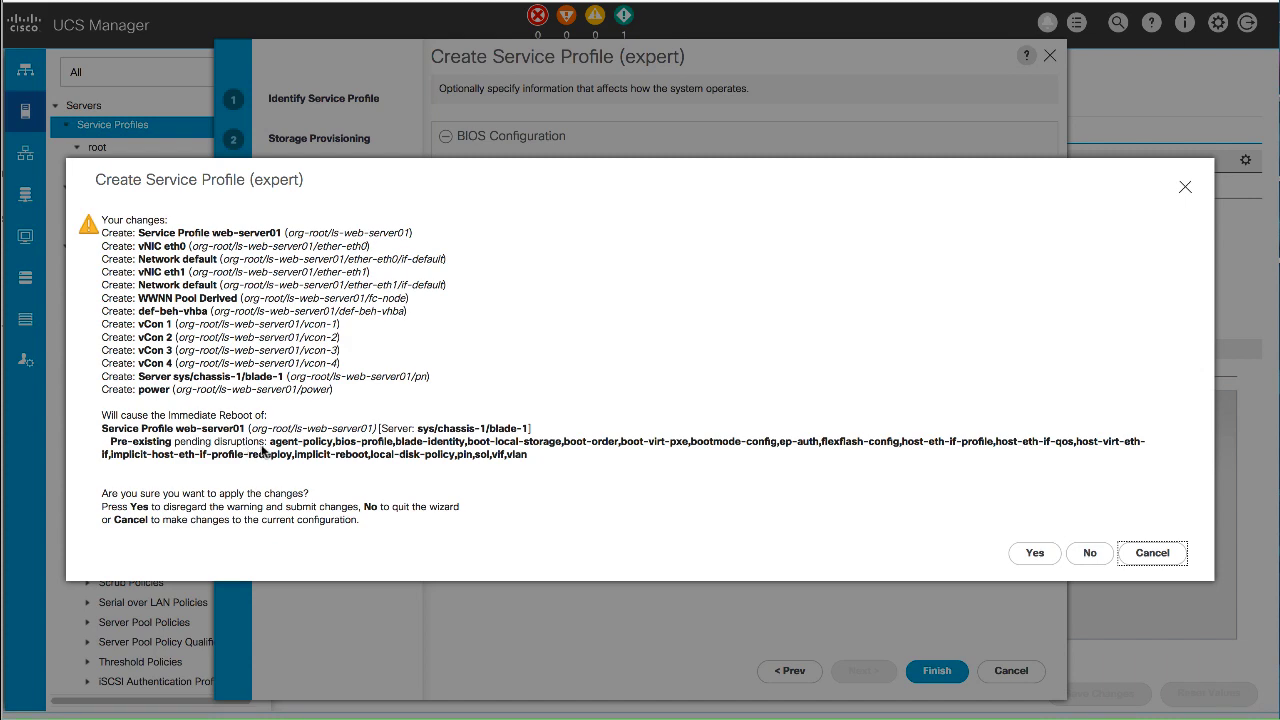
left_click(1045, 556)
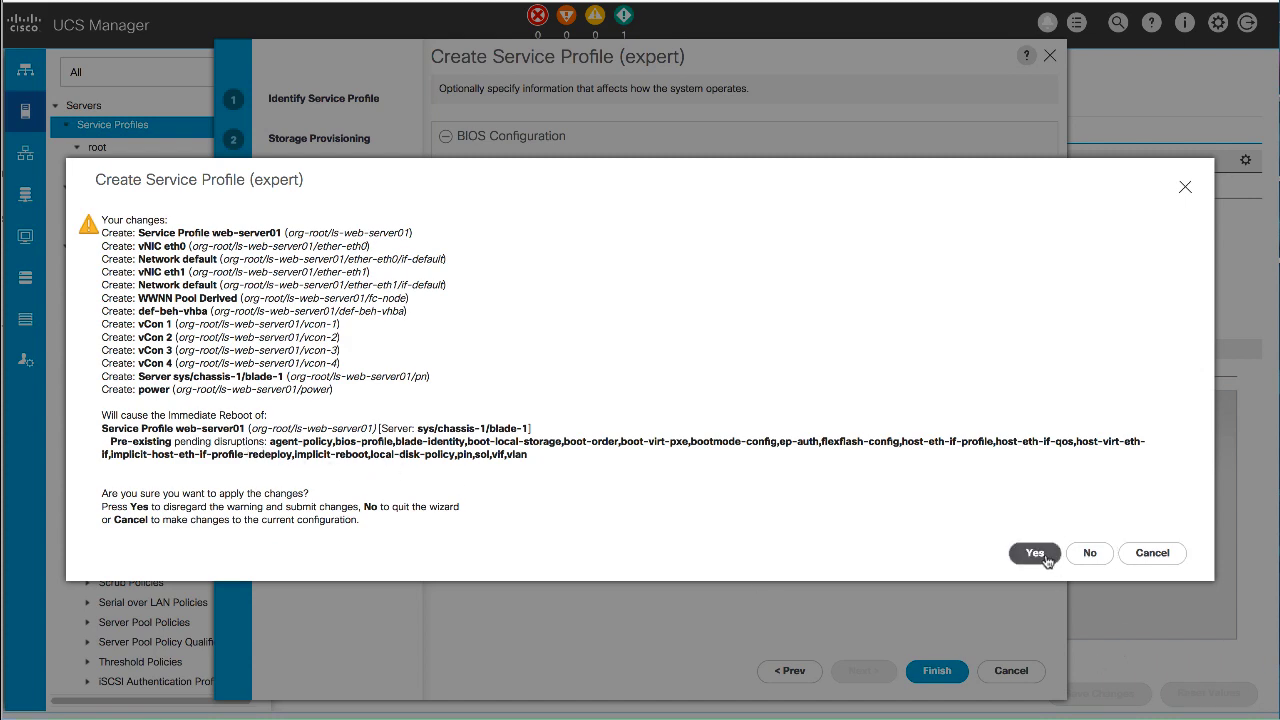